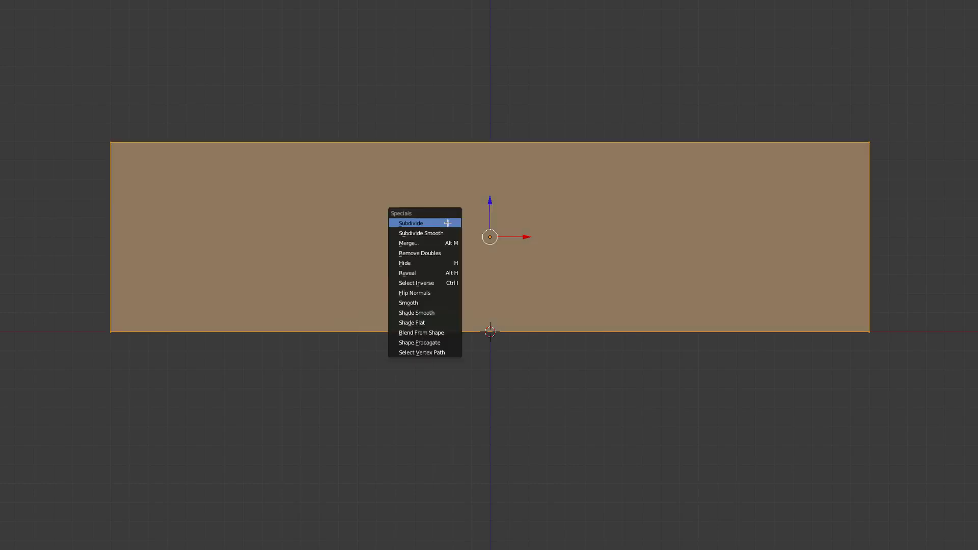
Step: Subdivide the wall twice into an 8 by 8 grid, then use face select in a maximised view
left_click(448, 223)
key("w")
left_click(448, 223)
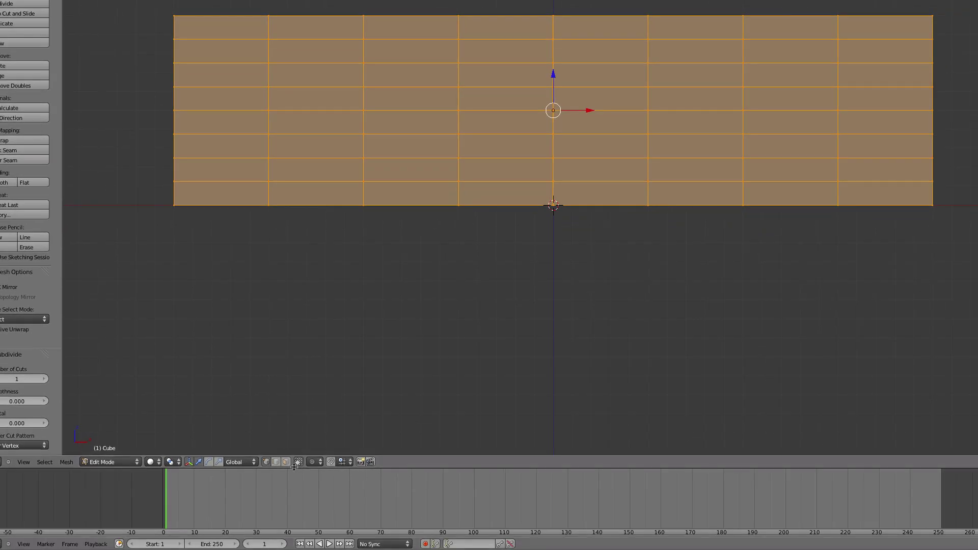
left_click(286, 462)
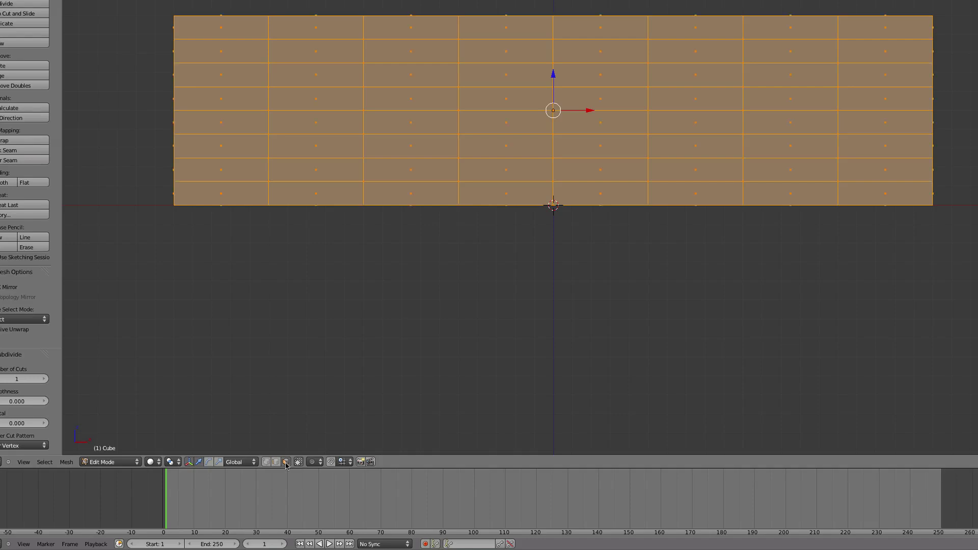
key("alt+F10")
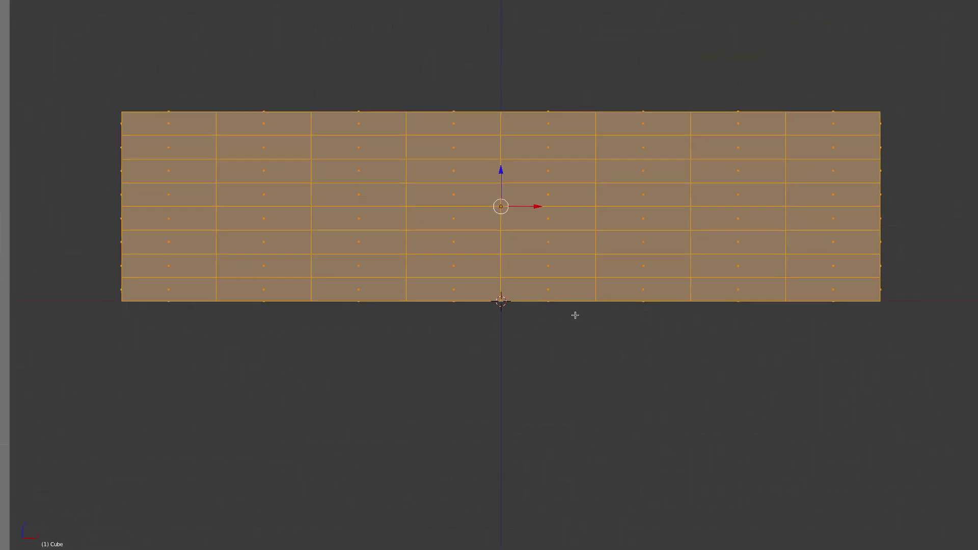
Step: Delete the middle block of front faces to open the window hole, then return to Object Mode
key("a")
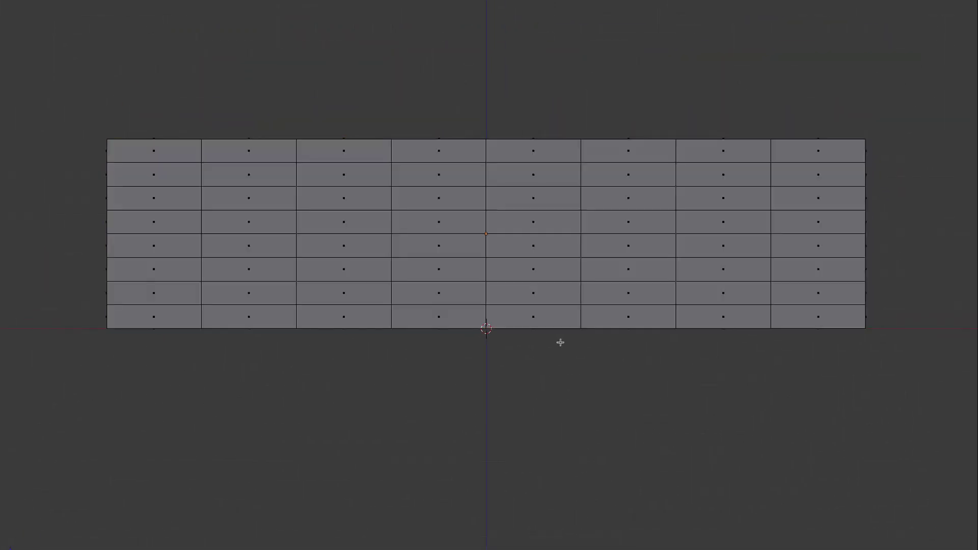
middle_click_drag(572, 290, 514, 339, "shift")
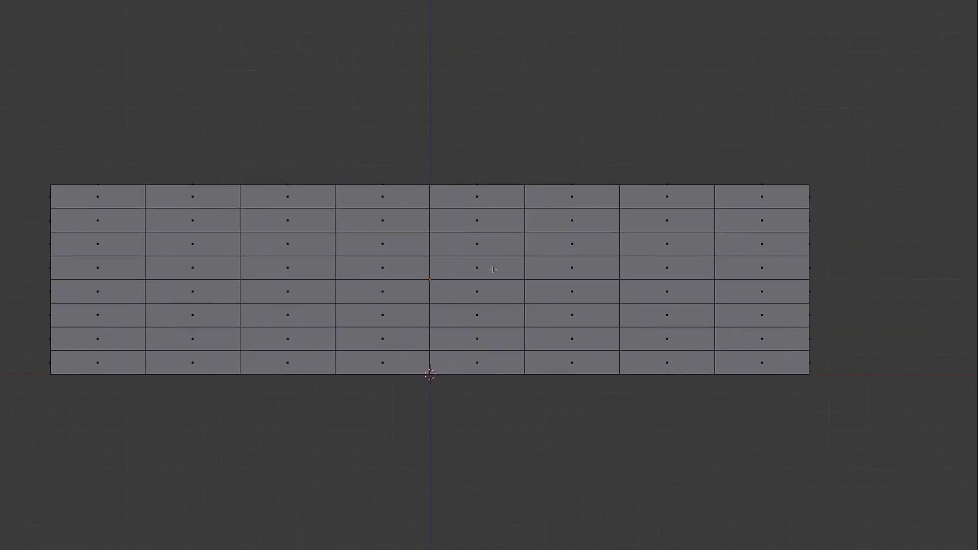
right_click(484, 244)
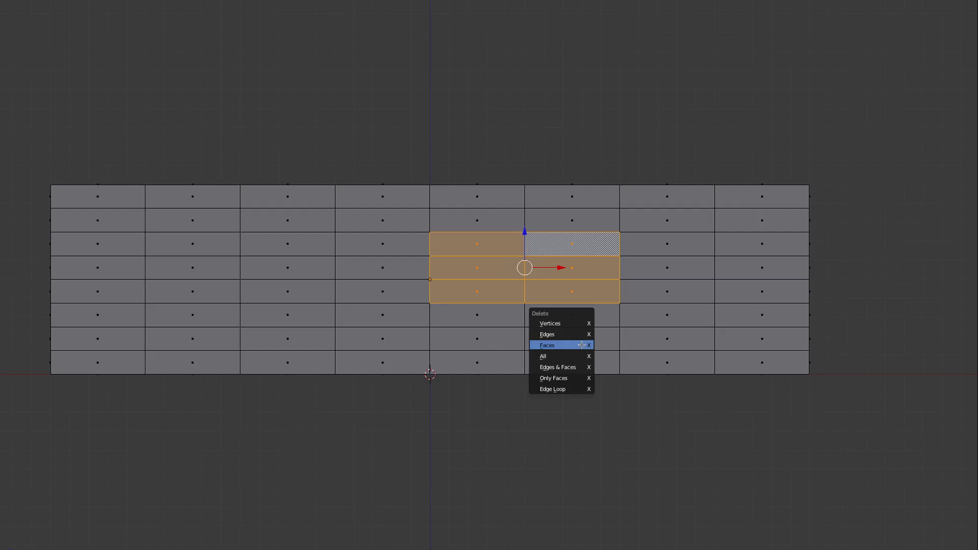
left_click(562, 345)
middle_click_drag(559, 275, 371, 305)
key("Tab")
scroll(574, 369, "up", 2)
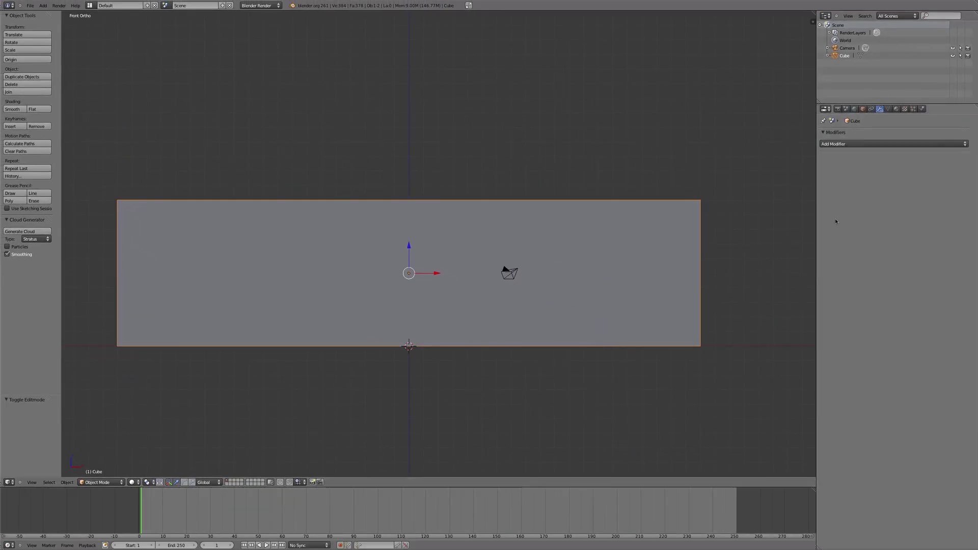
Step: Add a Solidify modifier with thickness 0.035 and Even Thickness enabled
left_click(860, 144)
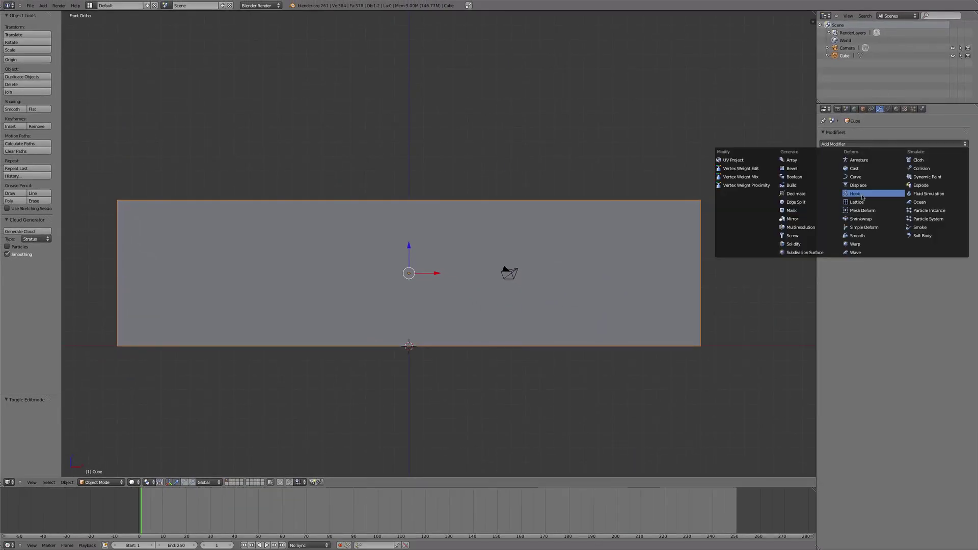
left_click(810, 243)
middle_click_drag(581, 278, 501, 305)
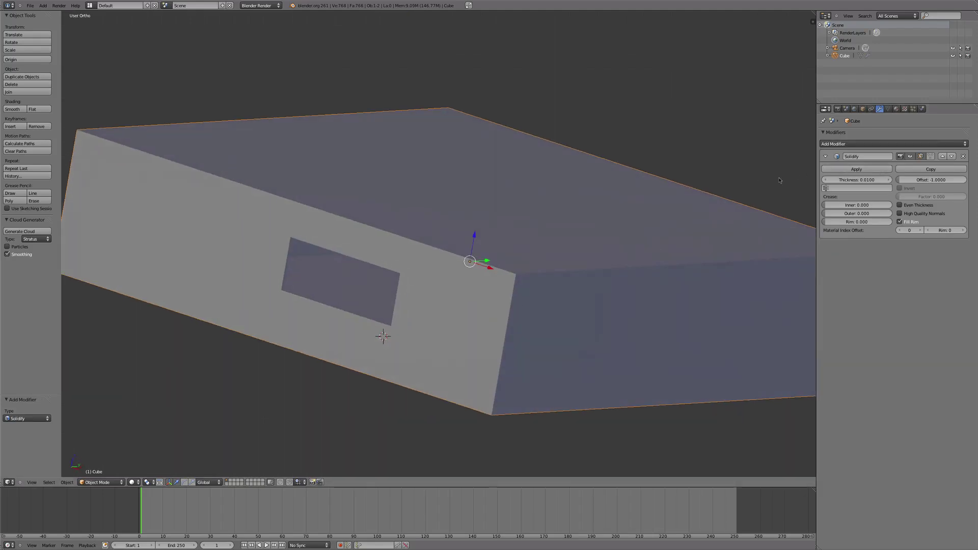
scroll(492, 194, "up", 4)
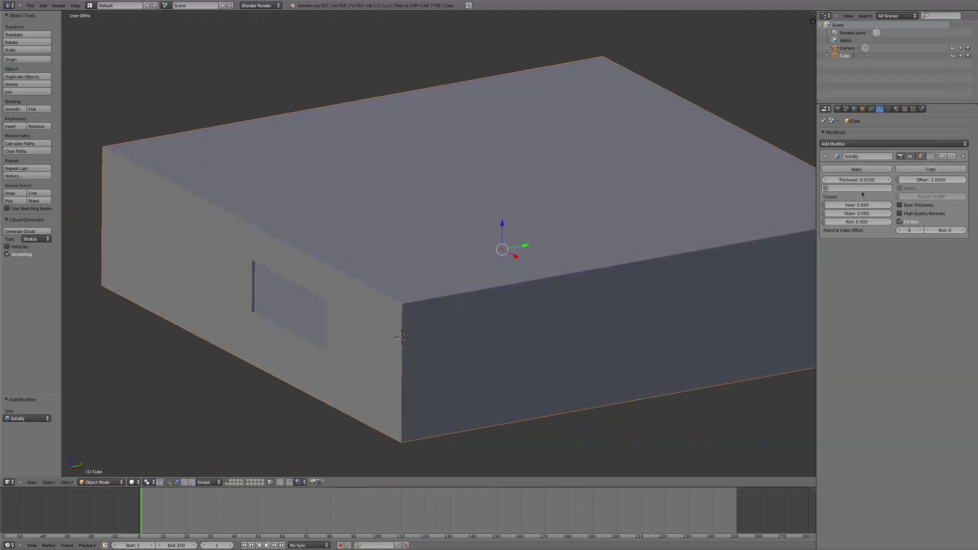
left_click_drag(860, 180, 880, 180)
left_click(899, 205)
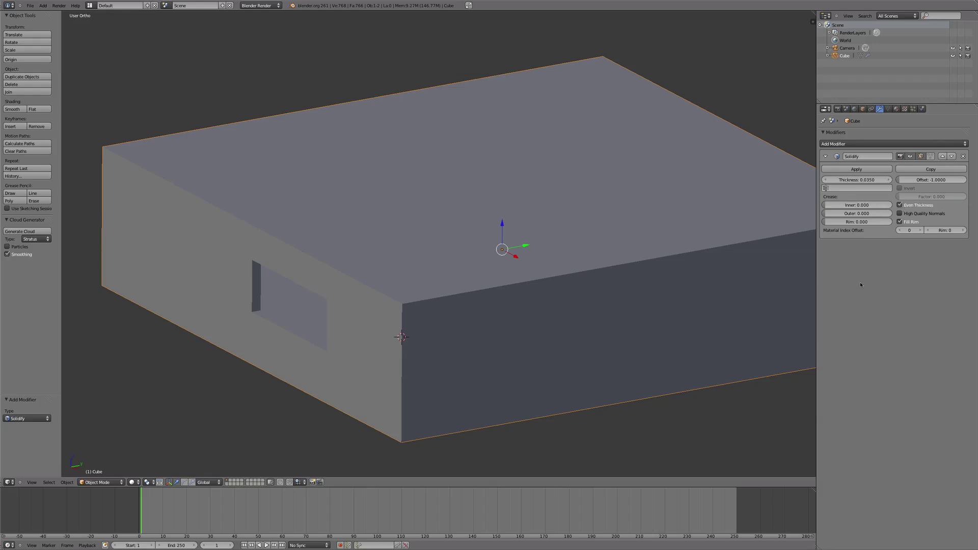
middle_click_drag(361, 305, 381, 303)
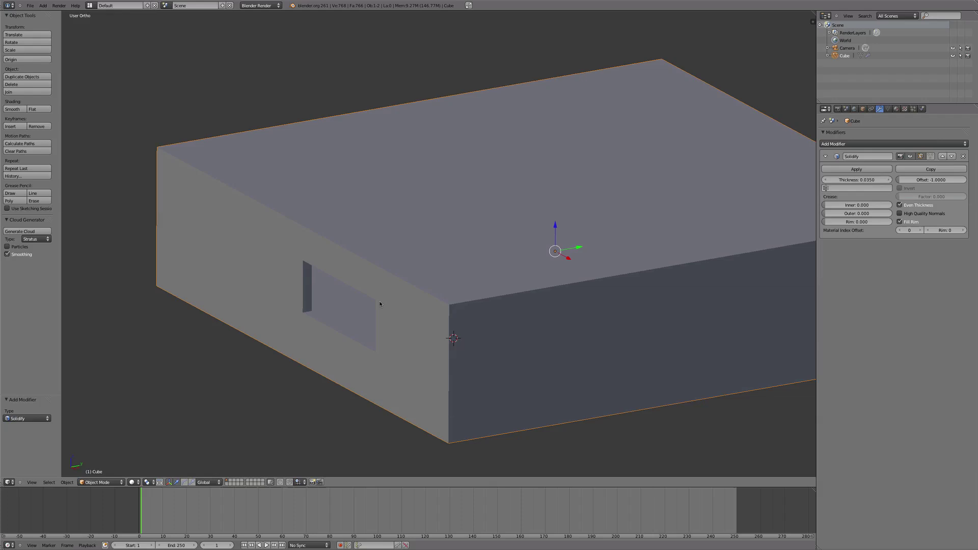
Step: In front view, box-select the vertex columns beside the window and scale them inward to 0.757
key("KP_1")
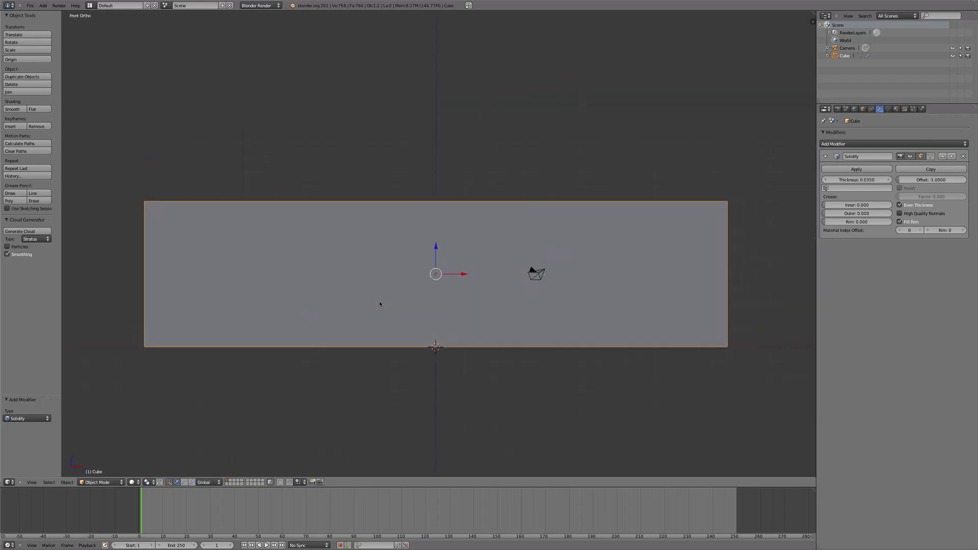
key("Tab")
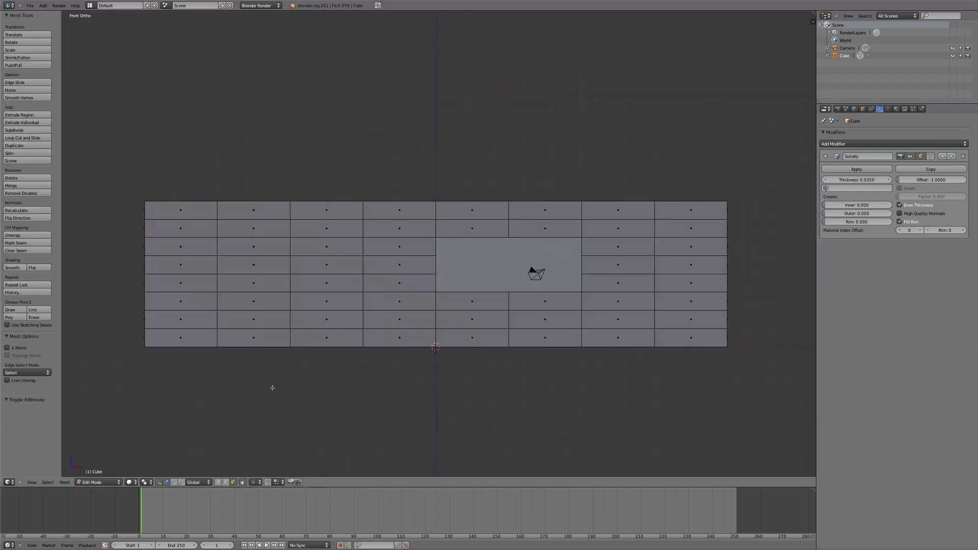
left_click(219, 482)
key("b")
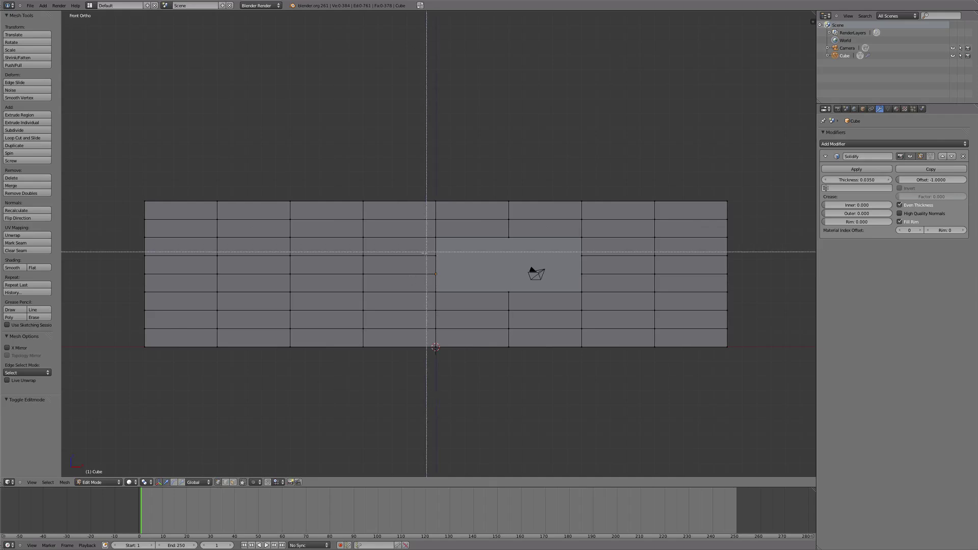
left_click_drag(419, 226, 446, 308)
key("b")
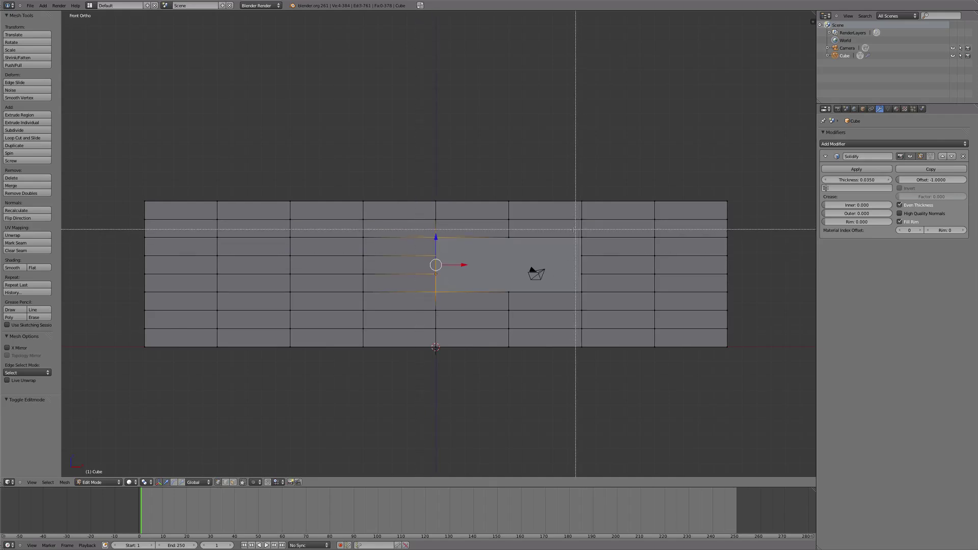
left_click_drag(571, 226, 592, 309)
key("s")
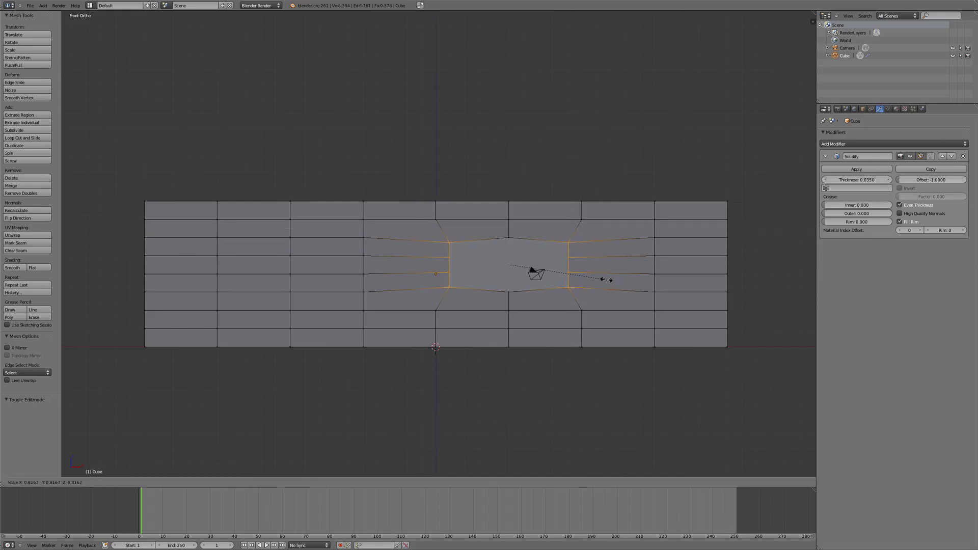
left_click(591, 279)
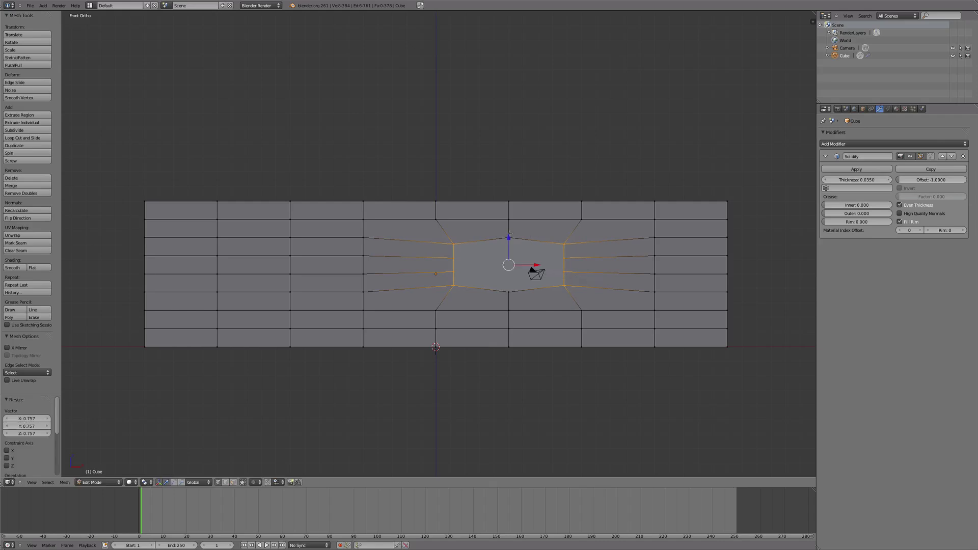
Step: Spread the opening's centre vertices outward to point its top and bottom, then return to Object Mode
left_click(509, 237)
left_click(508, 292, "shift")
left_click(512, 308, "shift")
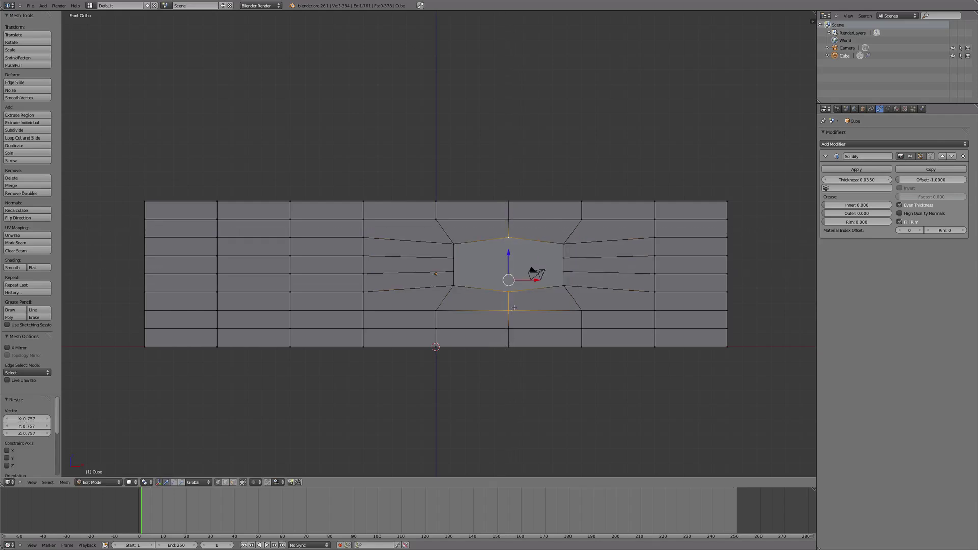
key("s")
left_click(513, 304)
key("a")
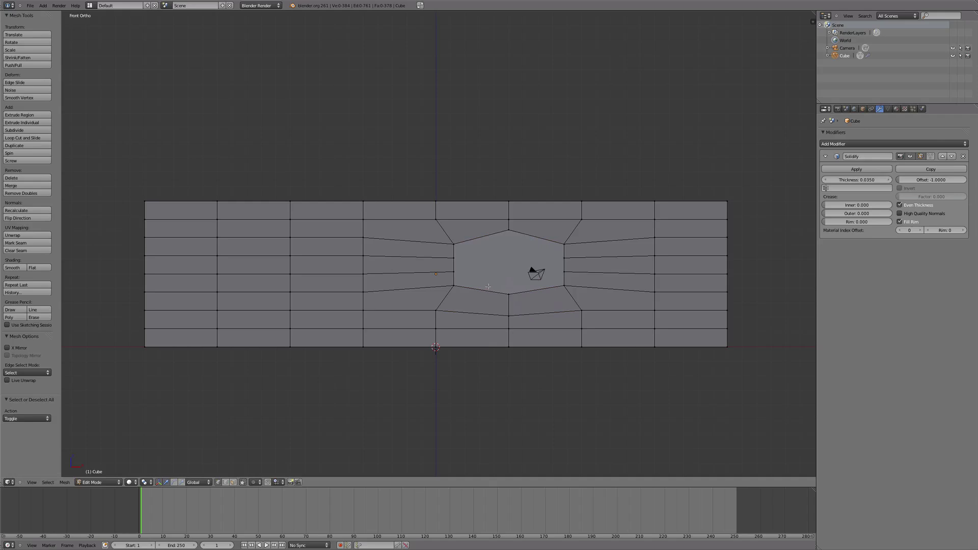
middle_click_drag(549, 283, 492, 338)
scroll(535, 298, "up", 4)
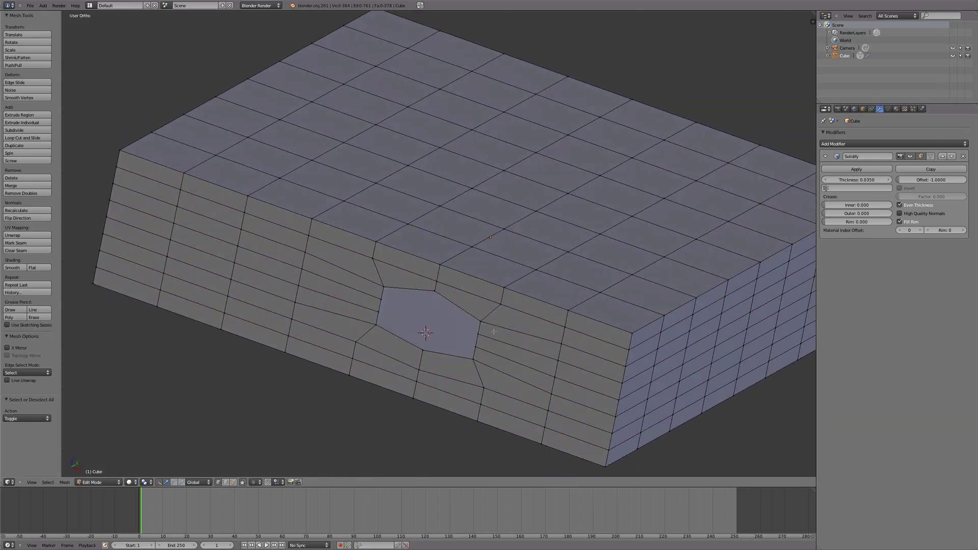
key("KP_3")
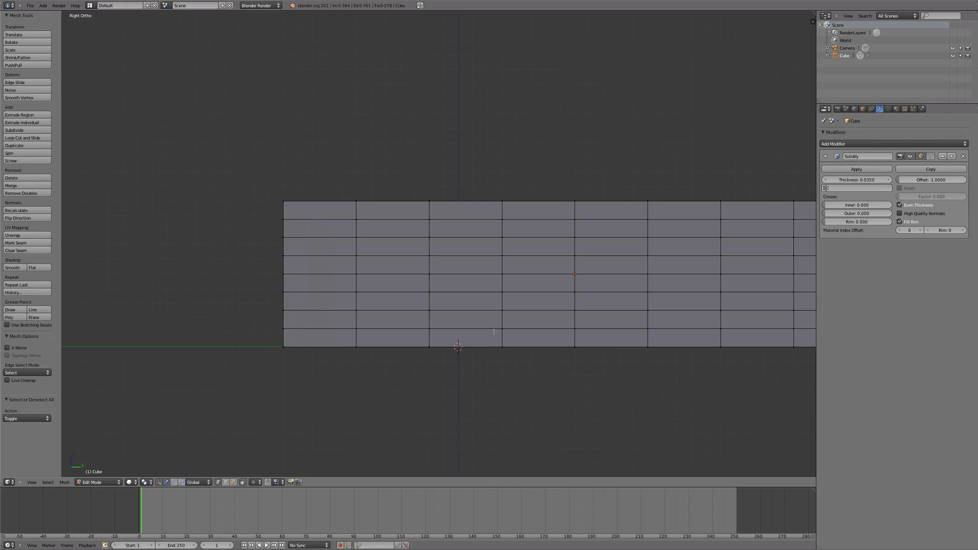
key("Tab")
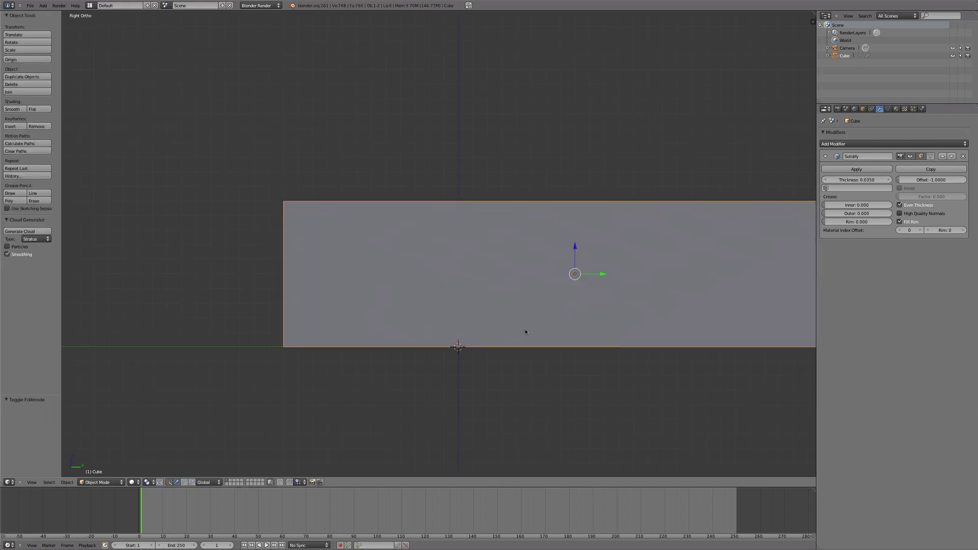
Step: Add a new cube in wireframe display, raised to window height and shrunk
key("shift+a")
left_click(536, 337)
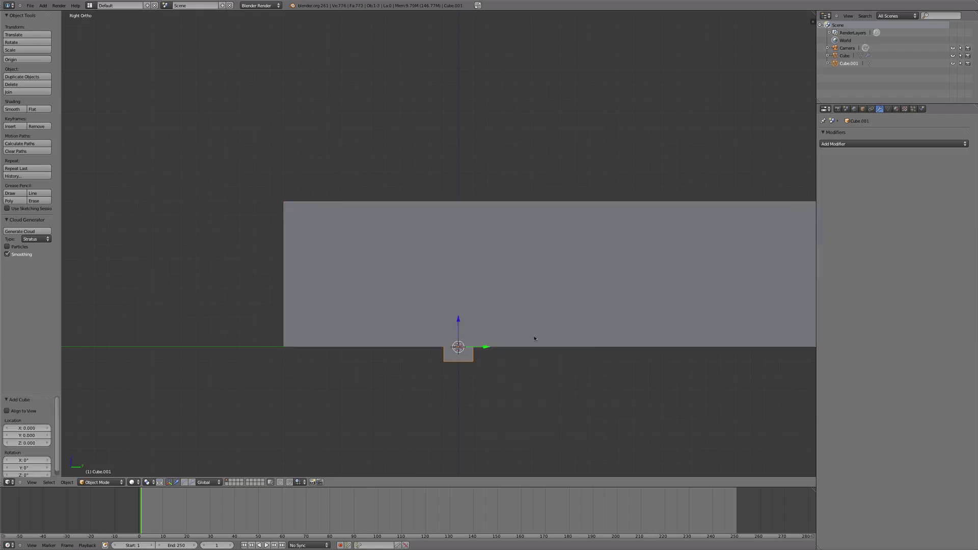
key("z")
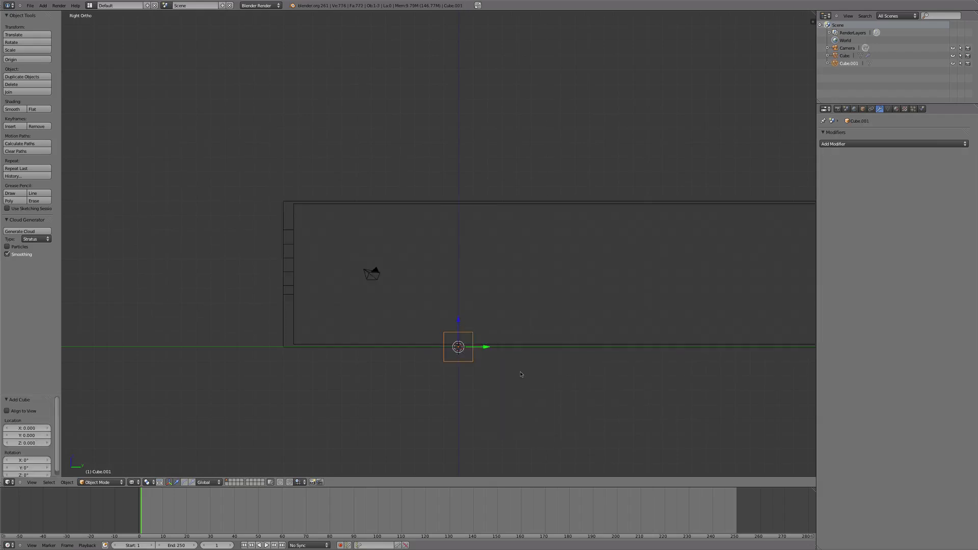
key("g")
left_click(357, 308)
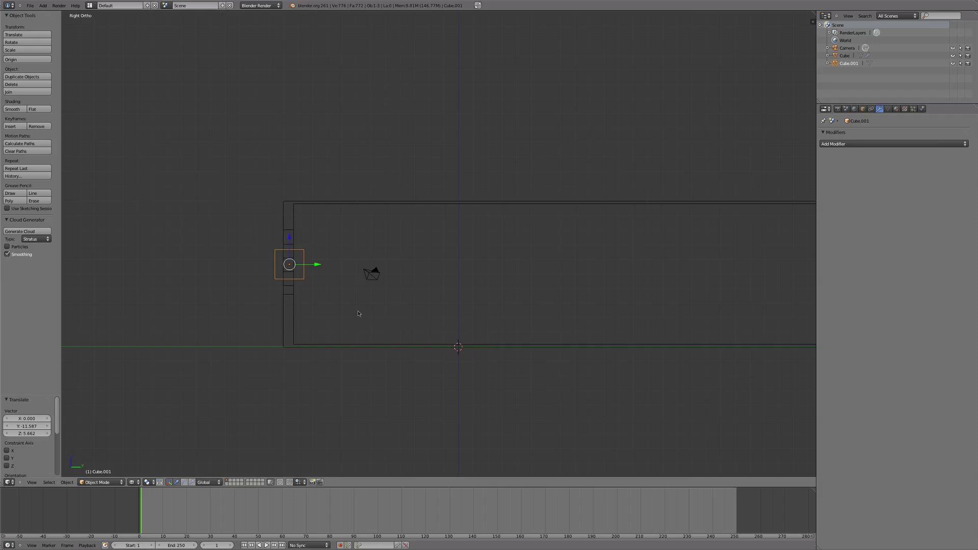
key("s")
left_click(299, 294)
Step: Zoom in on the small cube and nudge it into the wall
middle_click_drag(301, 293, 324, 301, "shift")
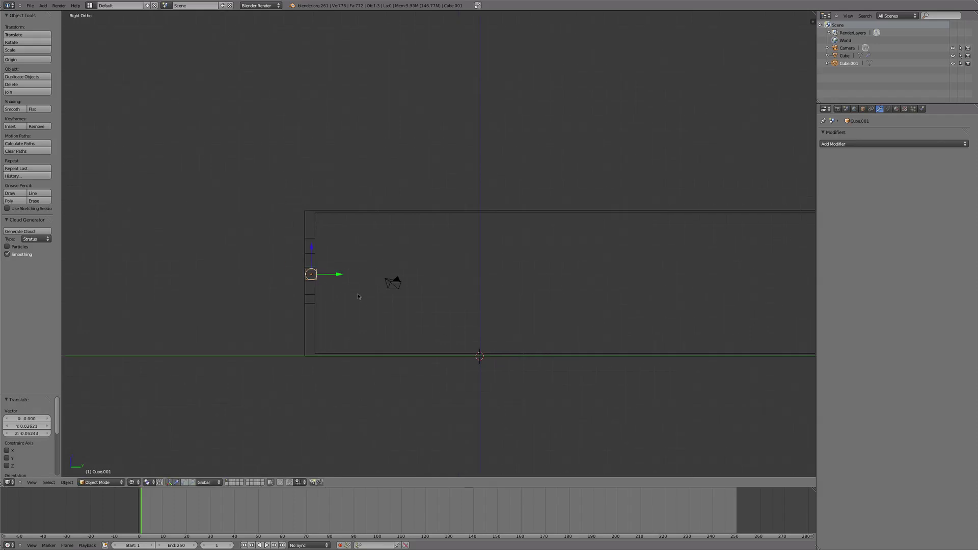
scroll(408, 304, "up", 2)
scroll(402, 289, "up", 2)
middle_click_drag(397, 273, 436, 255, "shift")
scroll(430, 267, "up", 2)
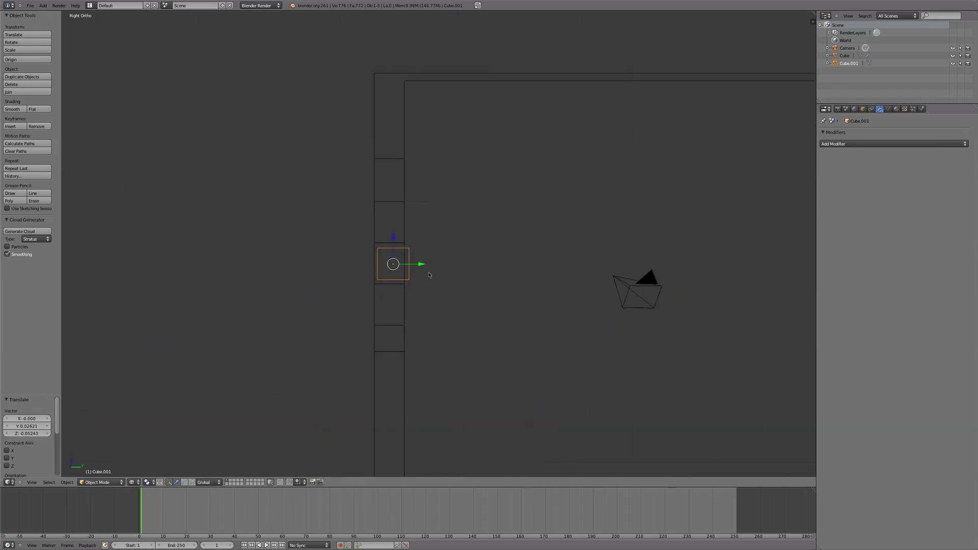
key("g")
left_click(439, 284)
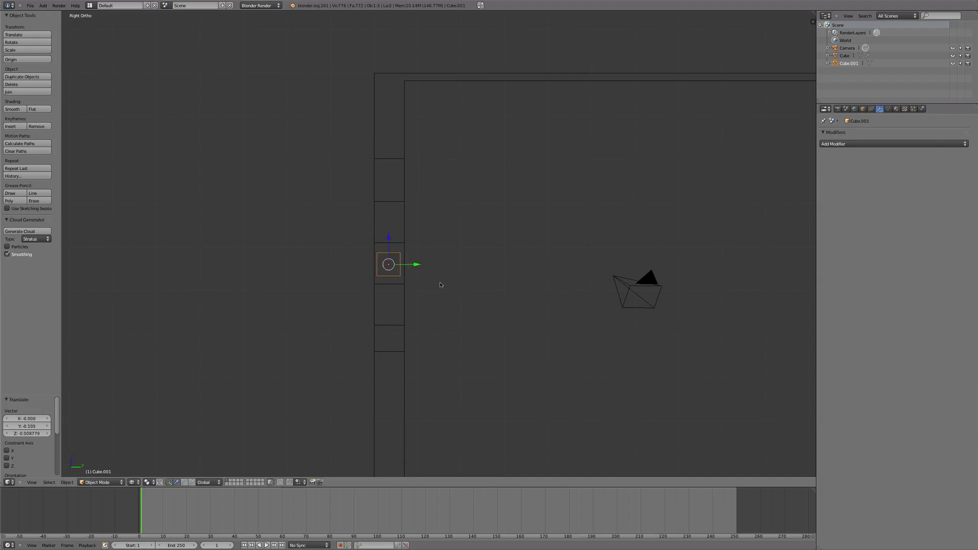
key("s")
right_click(437, 285)
Step: In front view, place the cube at the window and stretch it along X into a long slab
key("KP_1")
middle_click_drag(568, 275, 396, 275, "shift")
key("g")
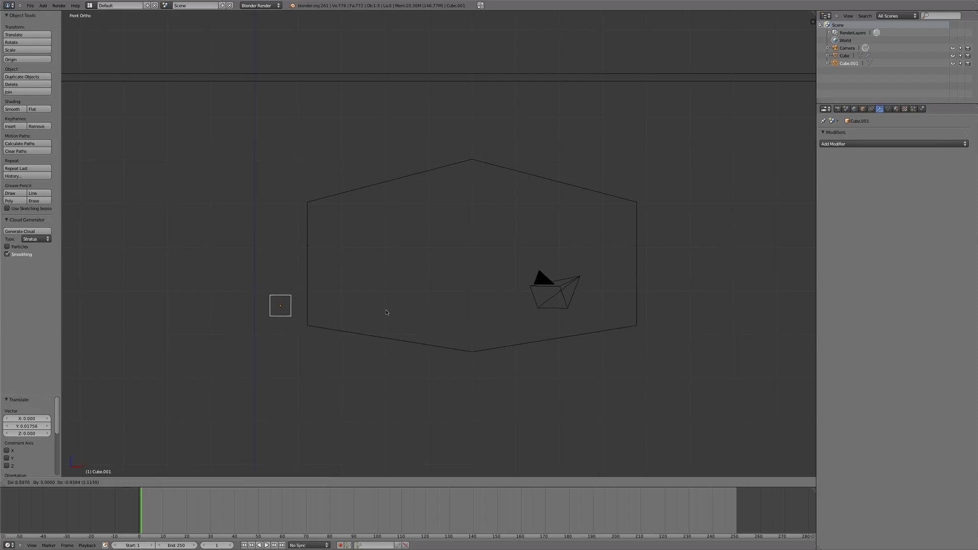
left_click(381, 299)
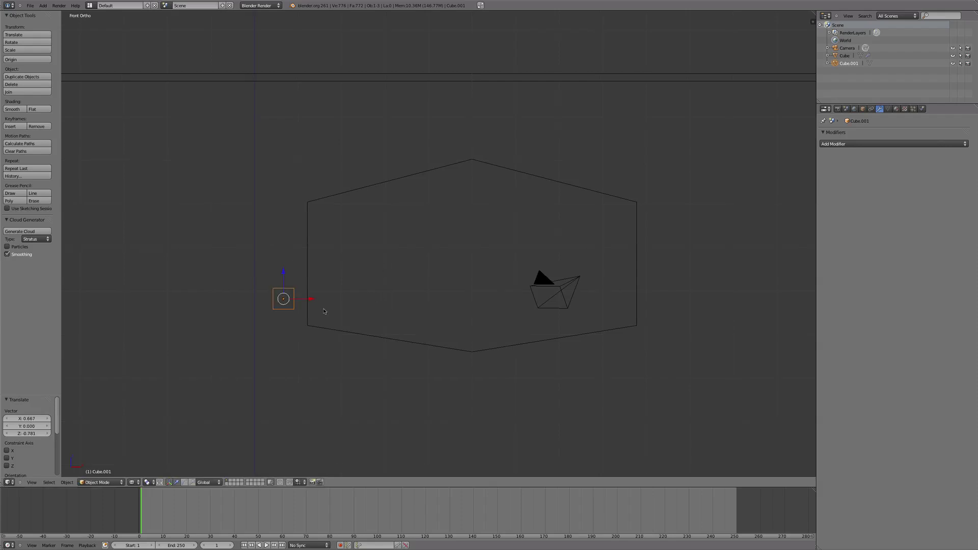
key("s")
key("x")
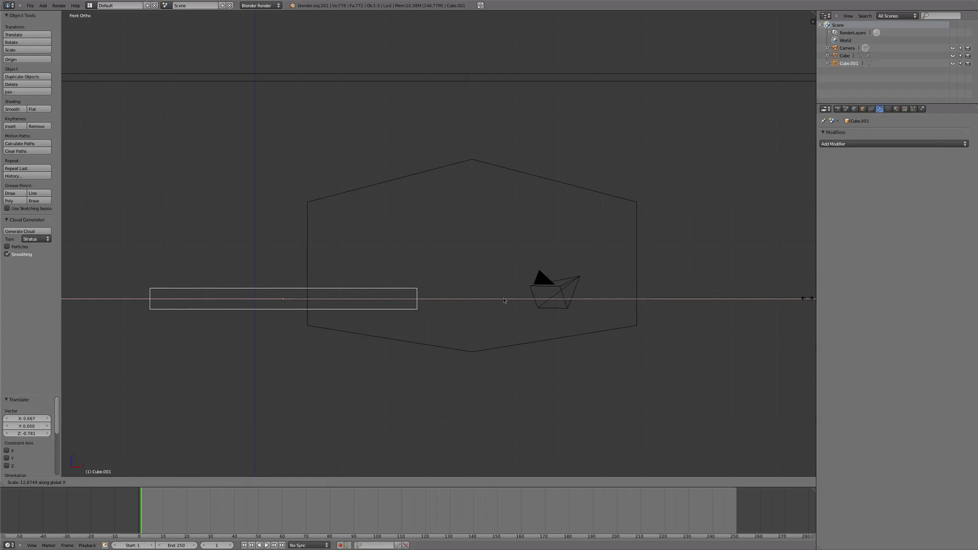
left_click(538, 300)
key("s")
key("x")
left_click(96, 321)
Step: Shift the slab sideways, thin it along Z, and lower it slightly across the opening
key("g")
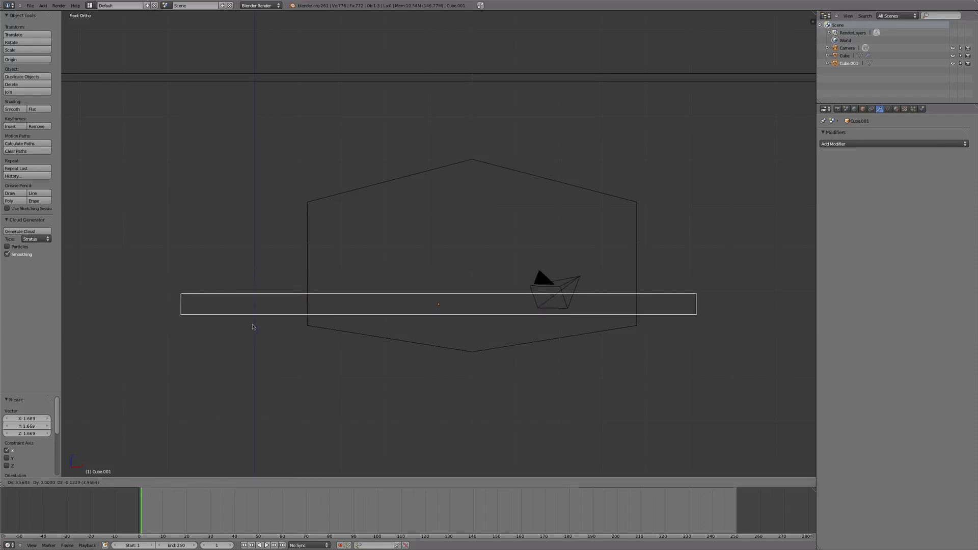
left_click(266, 326)
key("s")
key("z")
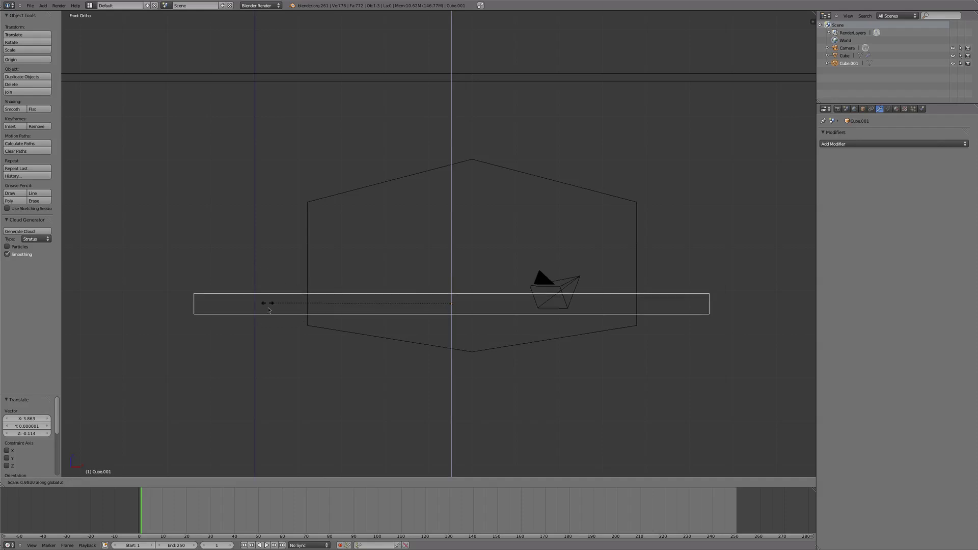
left_click(308, 339)
key("g")
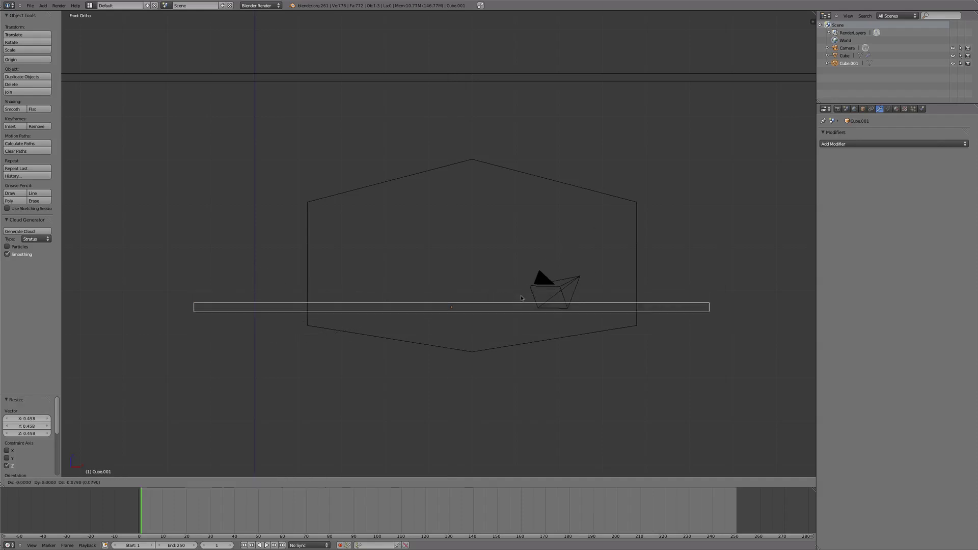
left_click(520, 300)
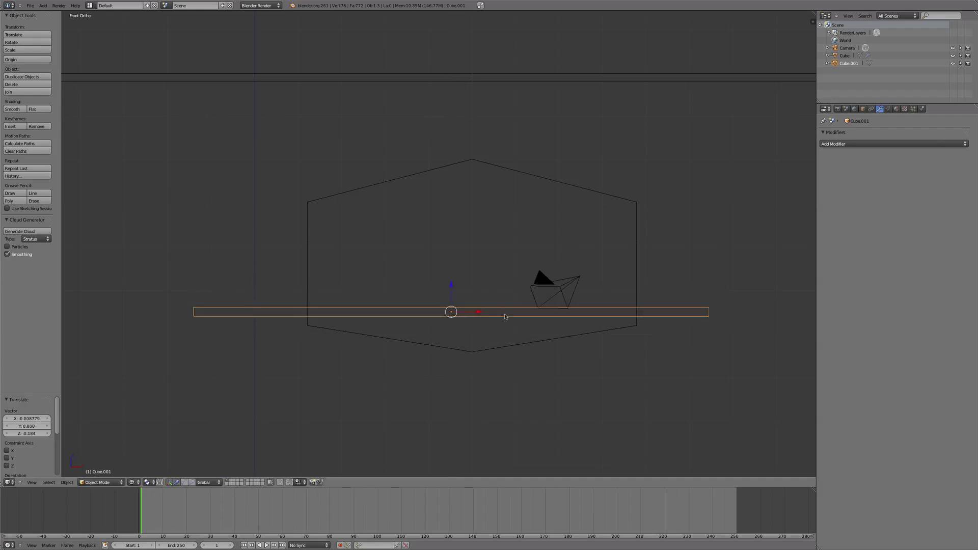
Step: Duplicate the bar twice to add second and third horizontal bars above it
key("shift+d")
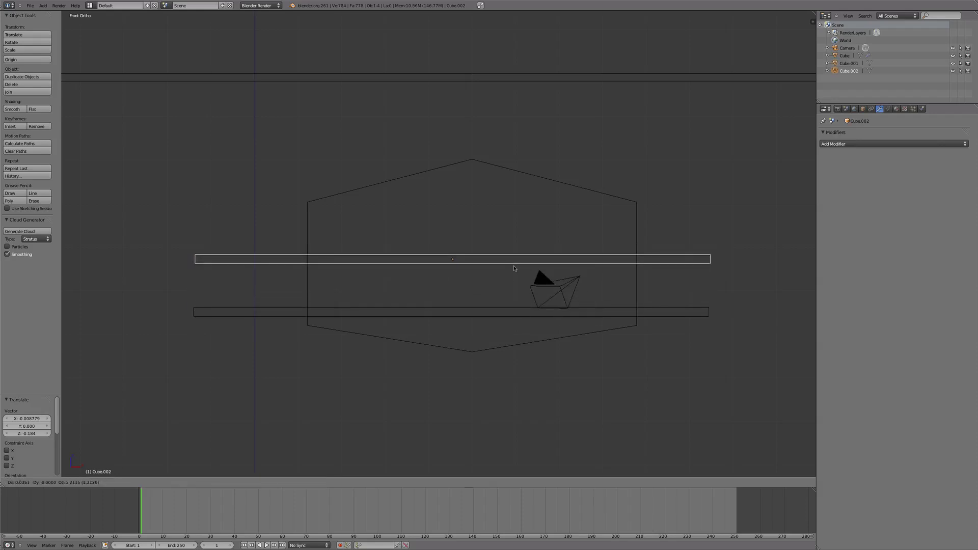
left_click(512, 275)
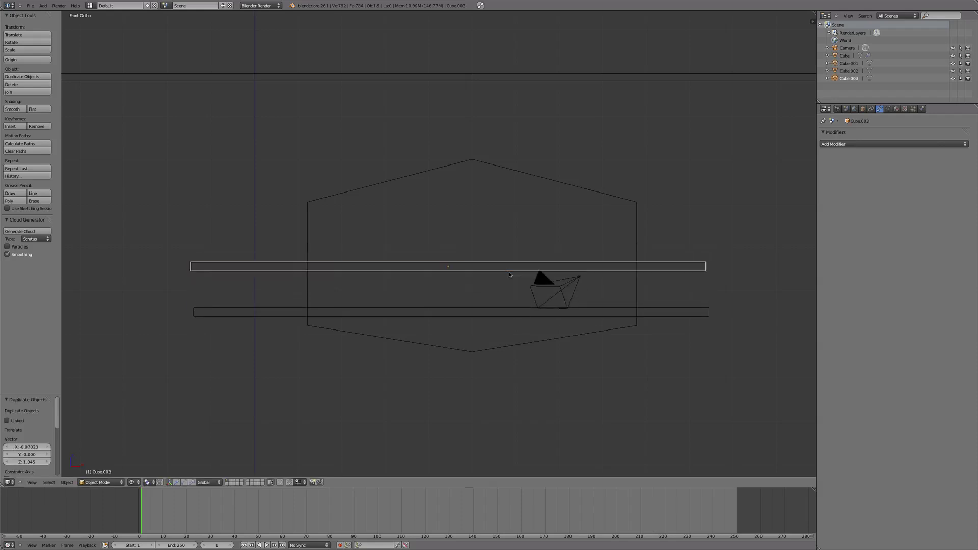
key("shift+d")
left_click(511, 233)
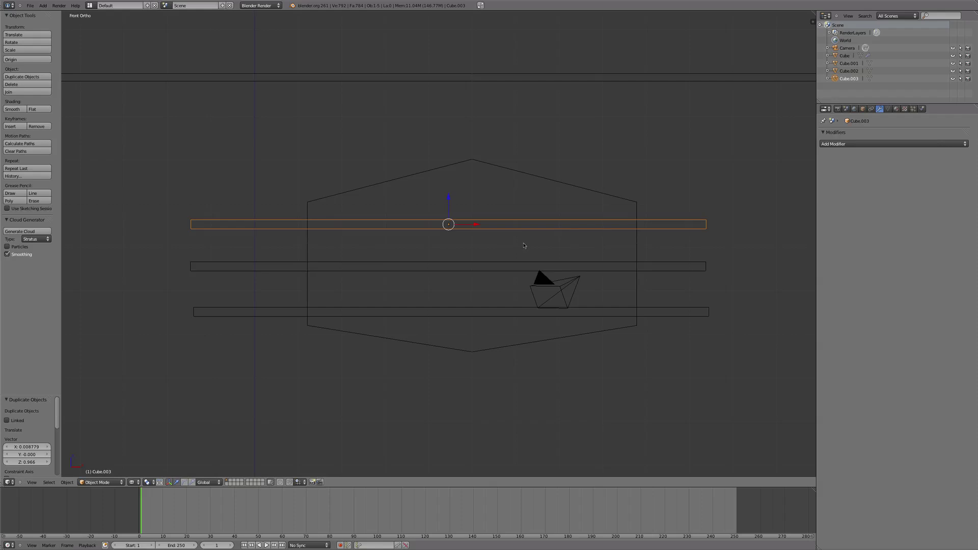
Step: Duplicate the top bar, rotate it 90 degrees on Y to stand upright, and shrink it slightly
key("shift+d")
key("r")
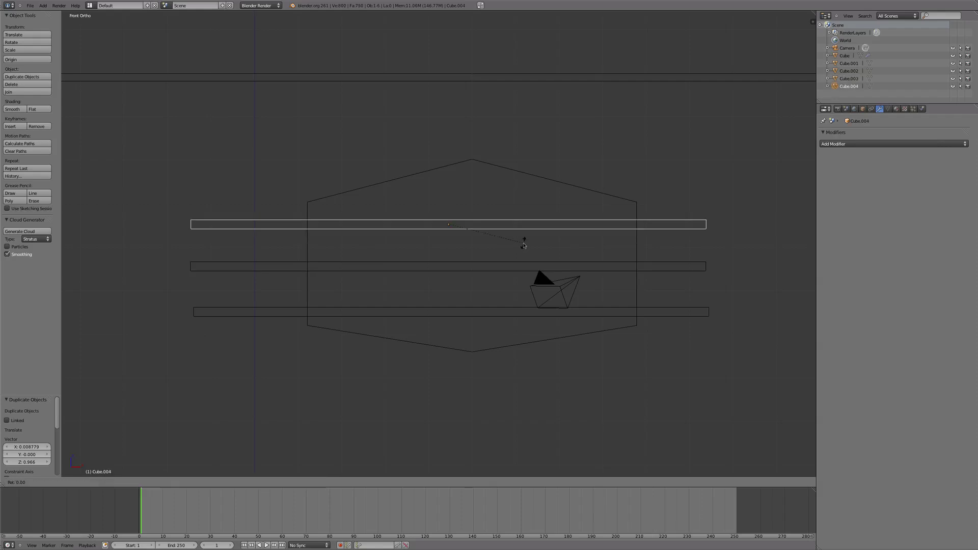
key("y")
type("90")
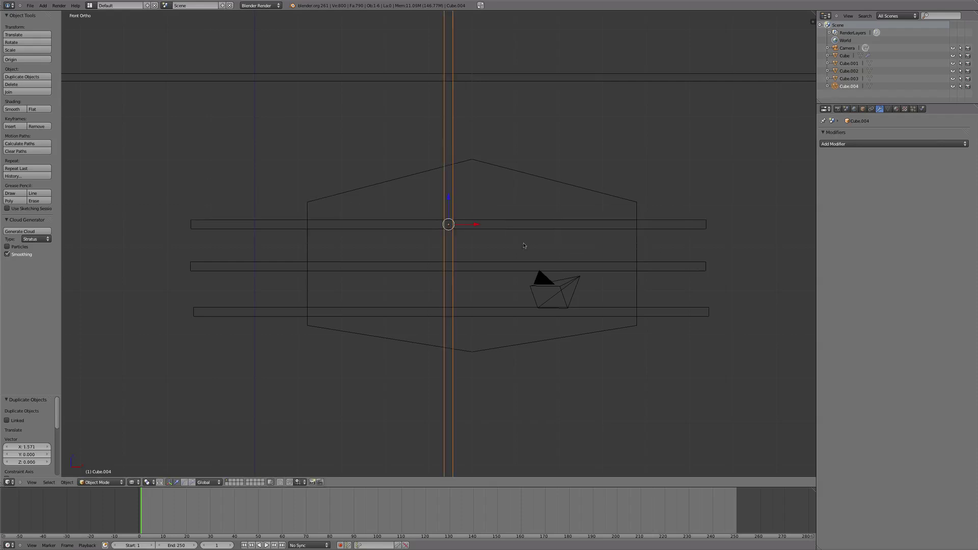
scroll(523, 246, "down", 4)
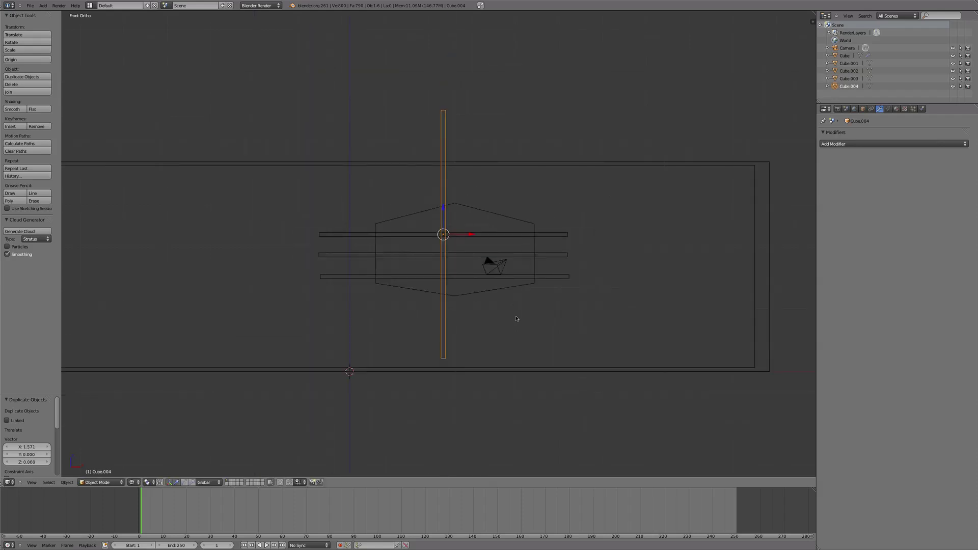
key("s")
left_click(510, 313)
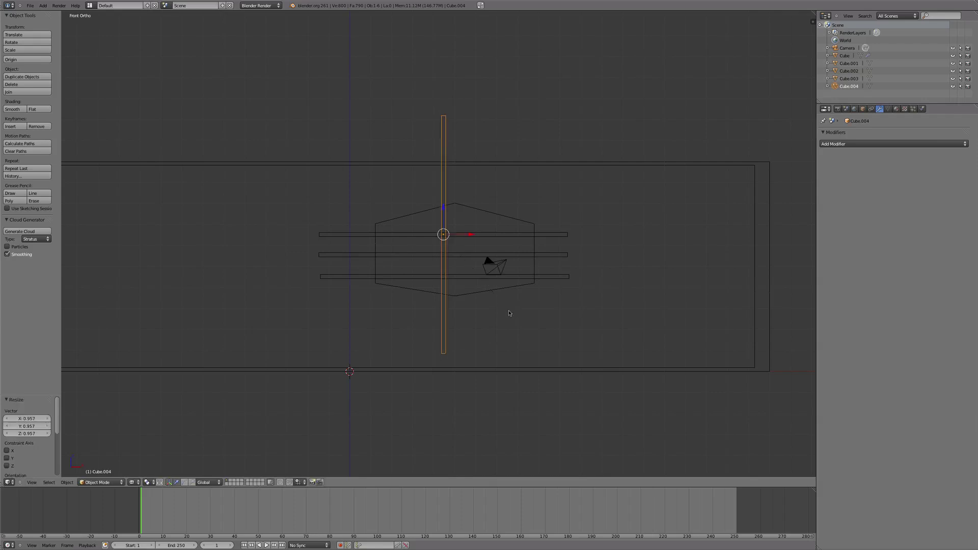
Step: Shorten the upright along Z and place it at the window's left side
key("s")
key("z")
left_click(497, 301)
key("g")
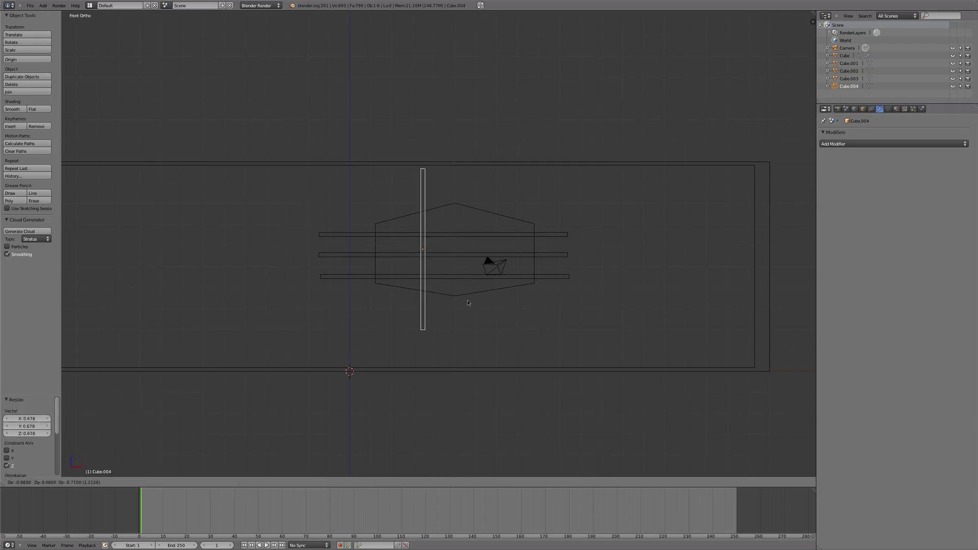
left_click(467, 317)
key("s")
key("z")
left_click(447, 284)
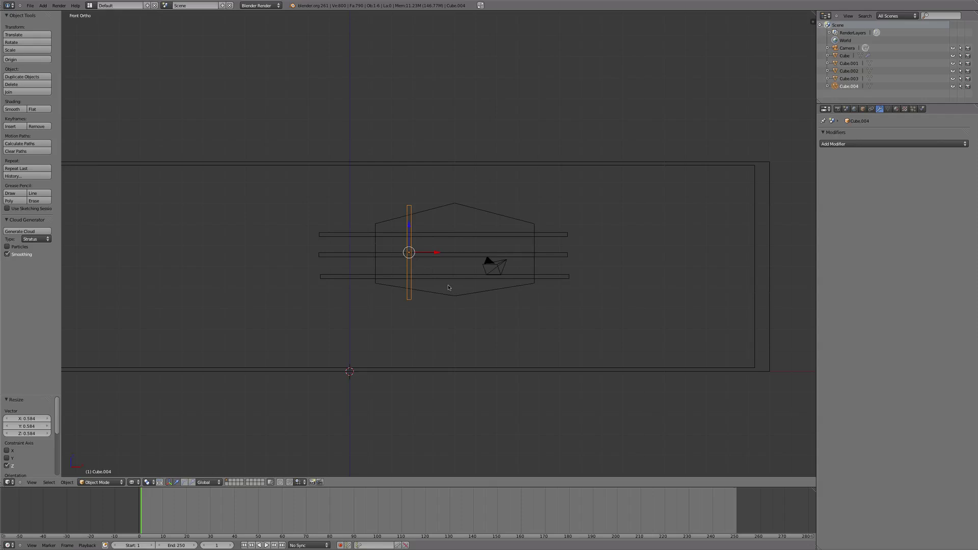
key("g")
left_click(434, 289)
Step: Duplicate the upright to the window's right side and centre
key("shift+d")
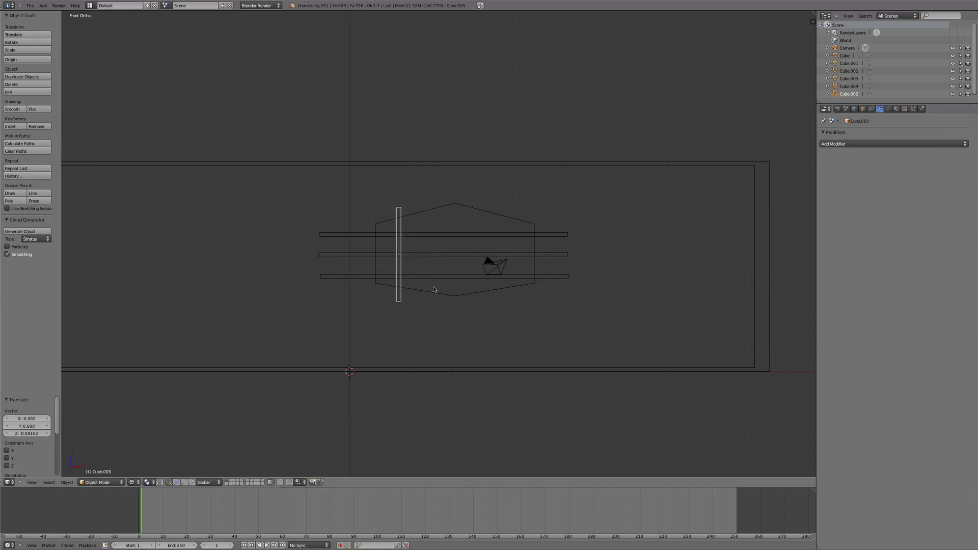
left_click(545, 290)
key("shift+d")
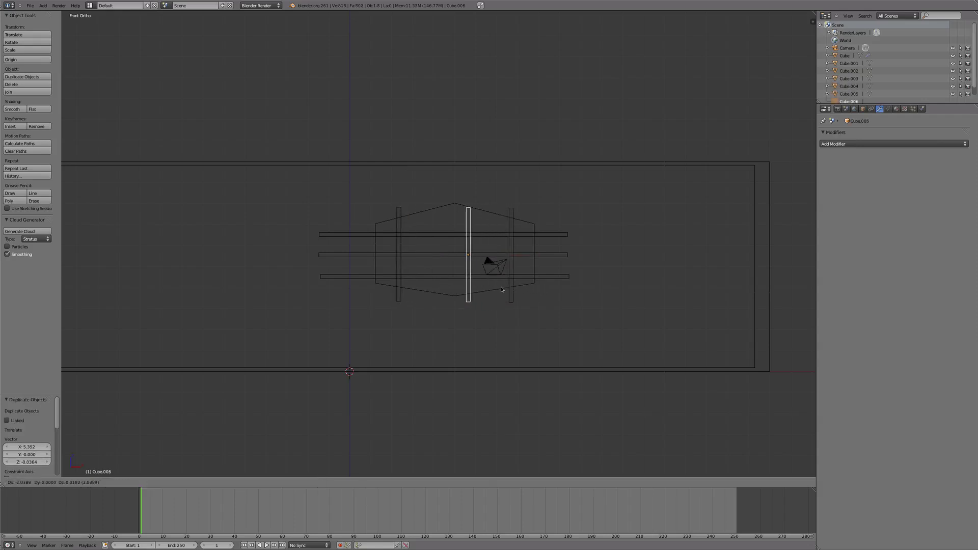
left_click(489, 287)
Step: Stretch the middle upright taller along Z and raise it slightly
key("s")
key("z")
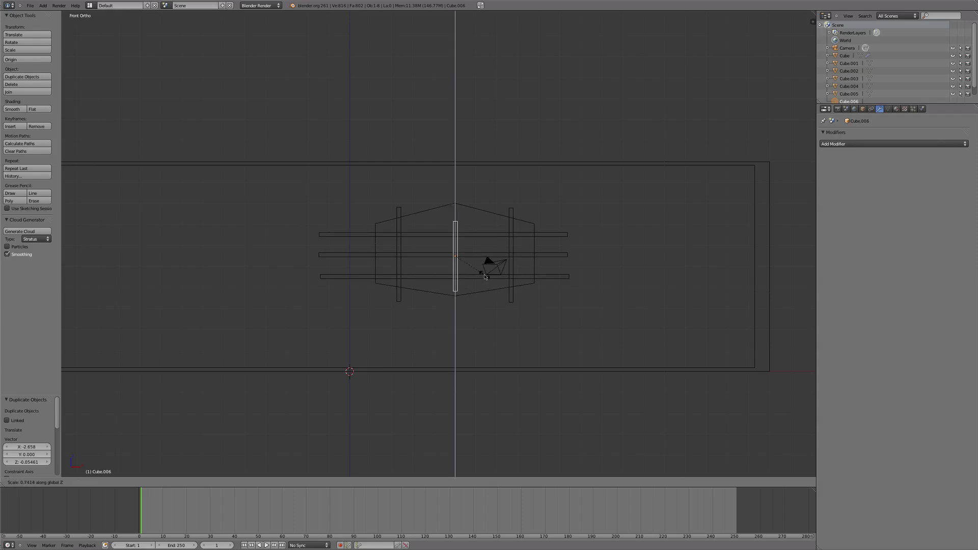
left_click(485, 319)
key("g")
key("z")
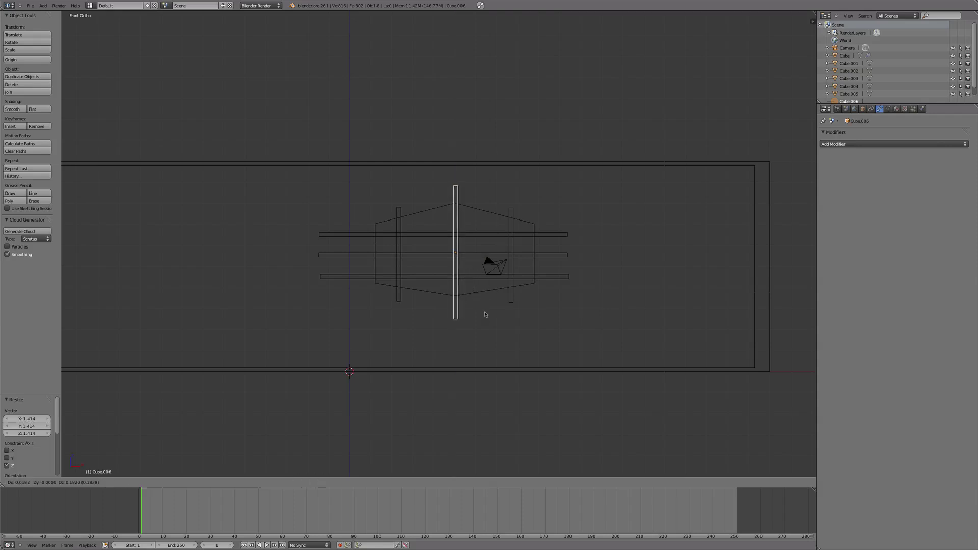
left_click(485, 315)
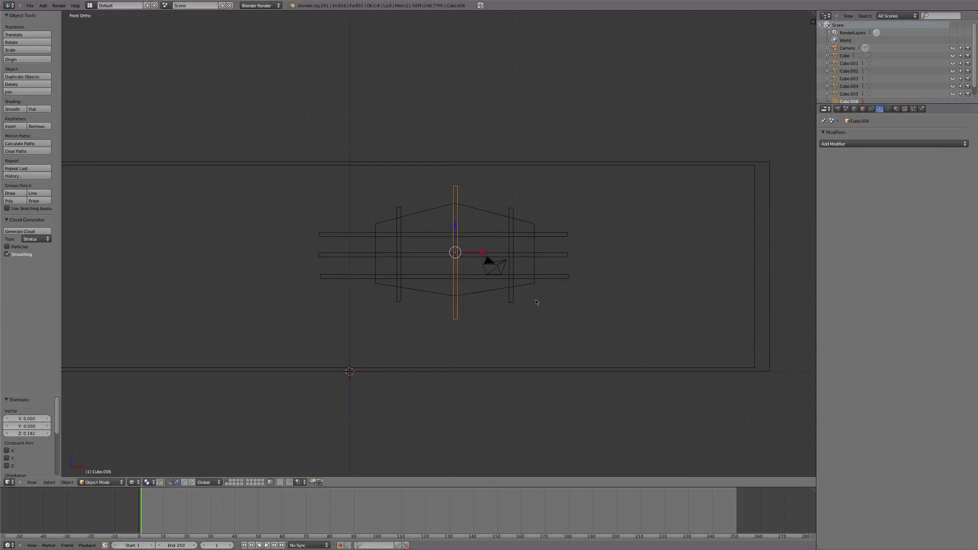
Step: Switch the viewport to solid shading to check the finished grille
key("Tab")
mouse_move(534, 298)
middle_mouse_down()
mouse_move(481, 297)
mouse_move(420, 332)
mouse_move(465, 356)
mouse_move(537, 358)
mouse_move(346, 341)
mouse_move(436, 356)
mouse_move(448, 321)
mouse_move(572, 299)
middle_mouse_up()
key("Tab")
key("z")
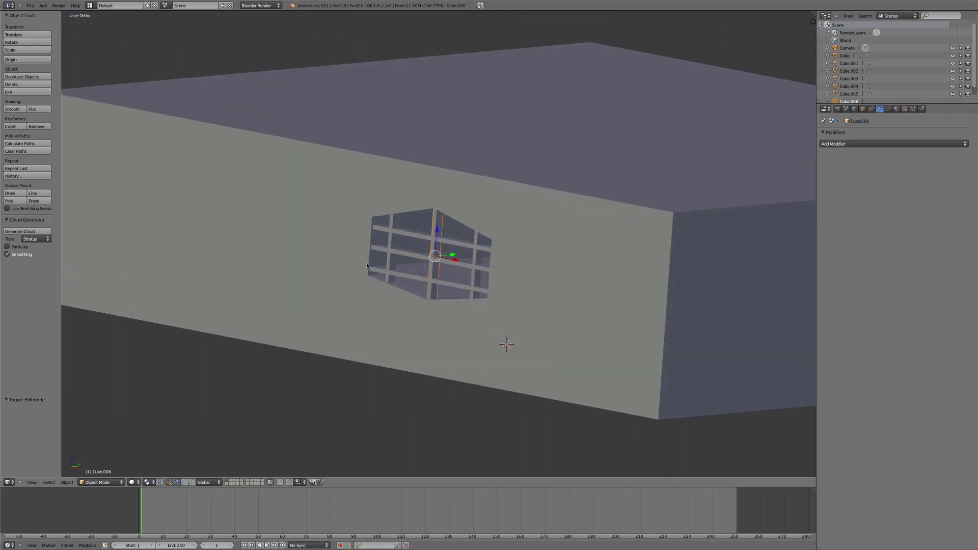
Step: From the camera view, fly the camera until the barred window sits upper-left in frame
key("KP_0")
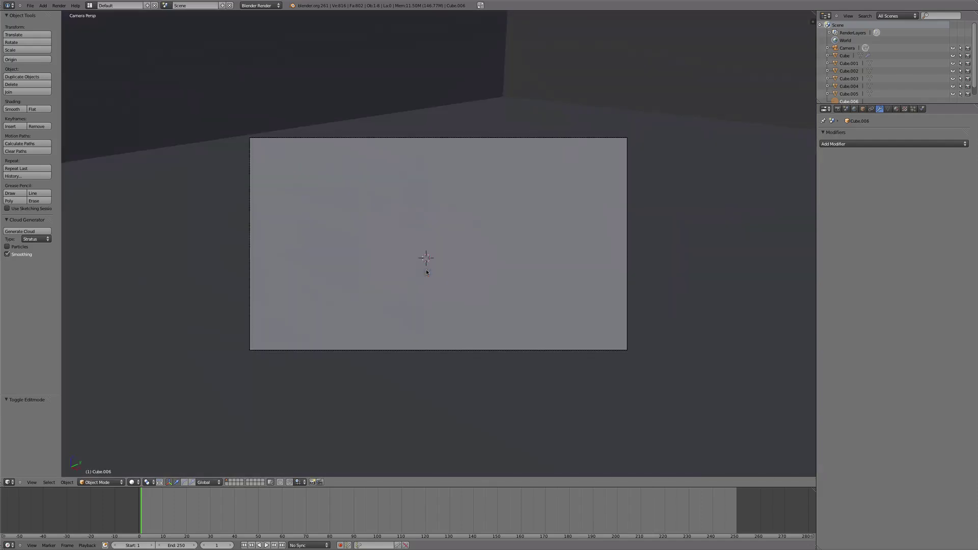
key("shift+f")
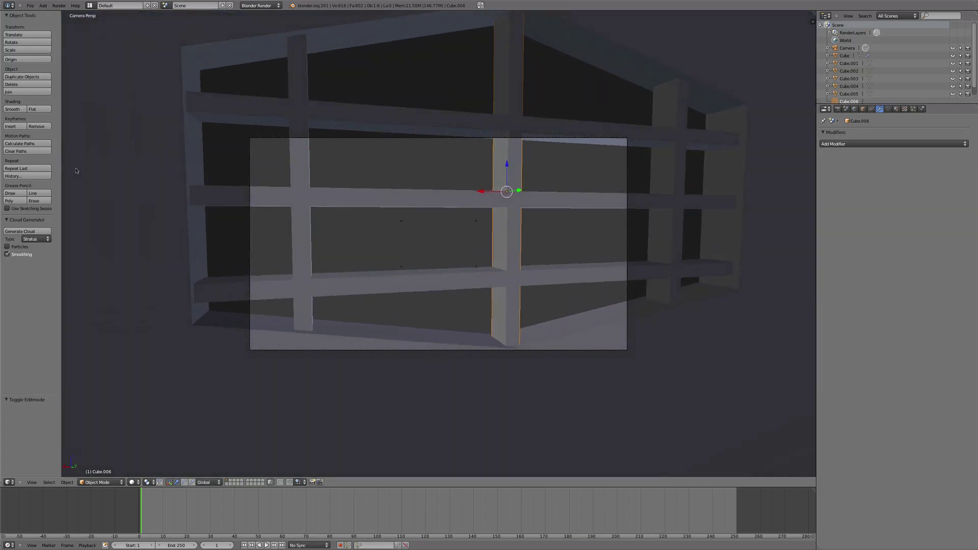
mouse_move(318, 247)
scroll(318, 247, "down", 5)
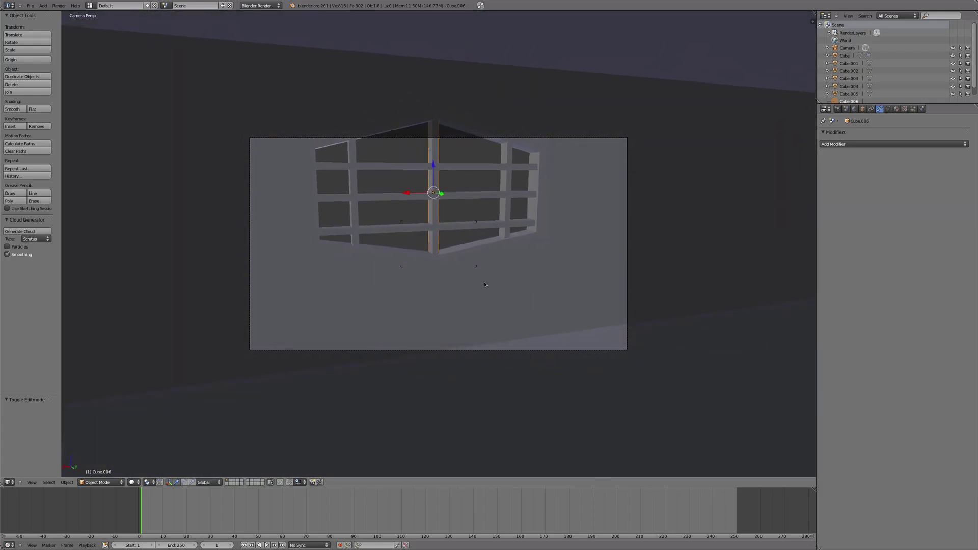
mouse_move(605, 316)
mouse_move(590, 301)
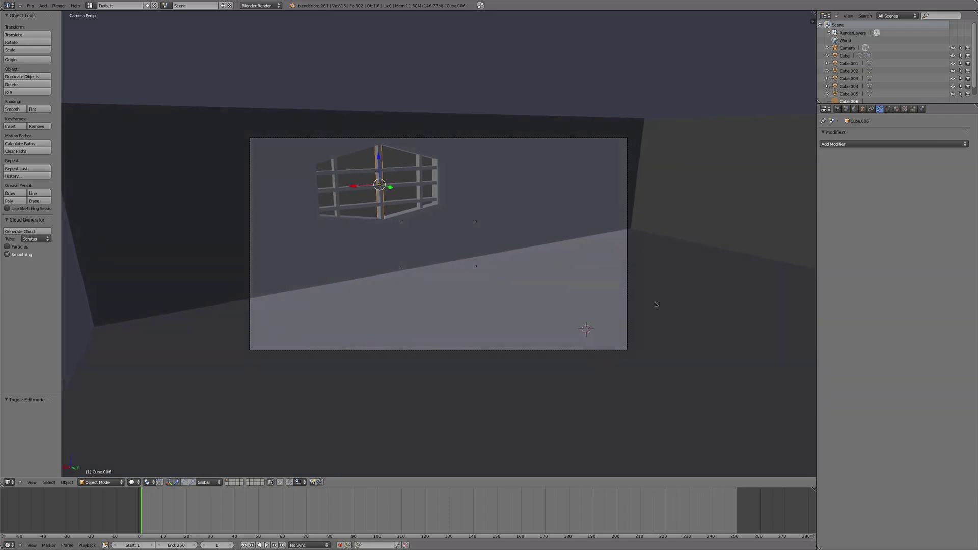
mouse_move(497, 207)
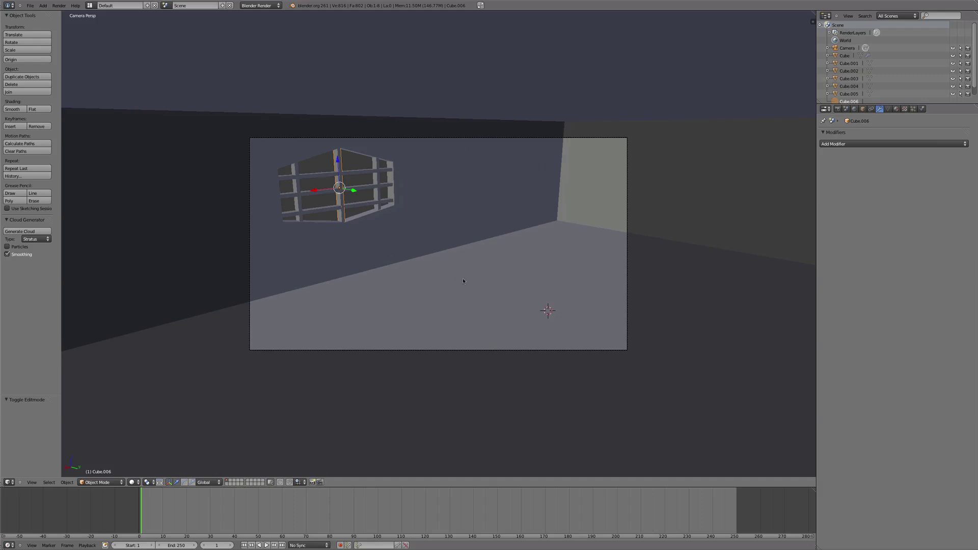
Step: In side wireframe view, add a spot lamp and place it high, left of the wall
key("KP_3")
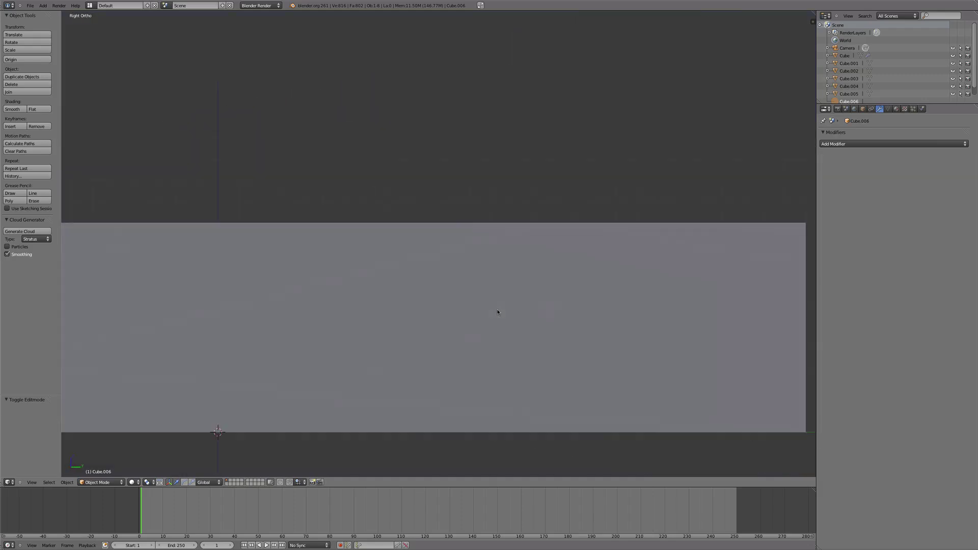
middle_click_drag(429, 313, 528, 270, "shift")
key("z")
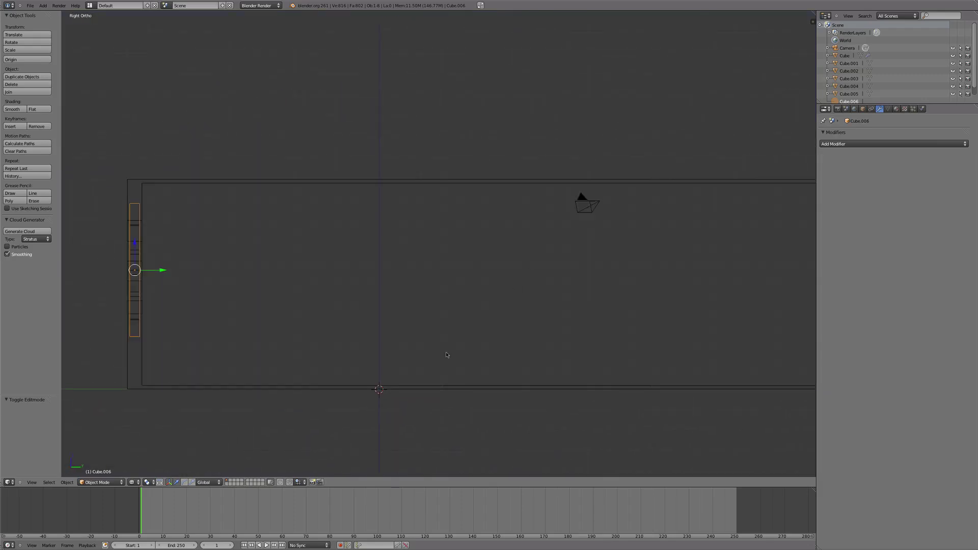
key("shift+a")
mouse_move(402, 489)
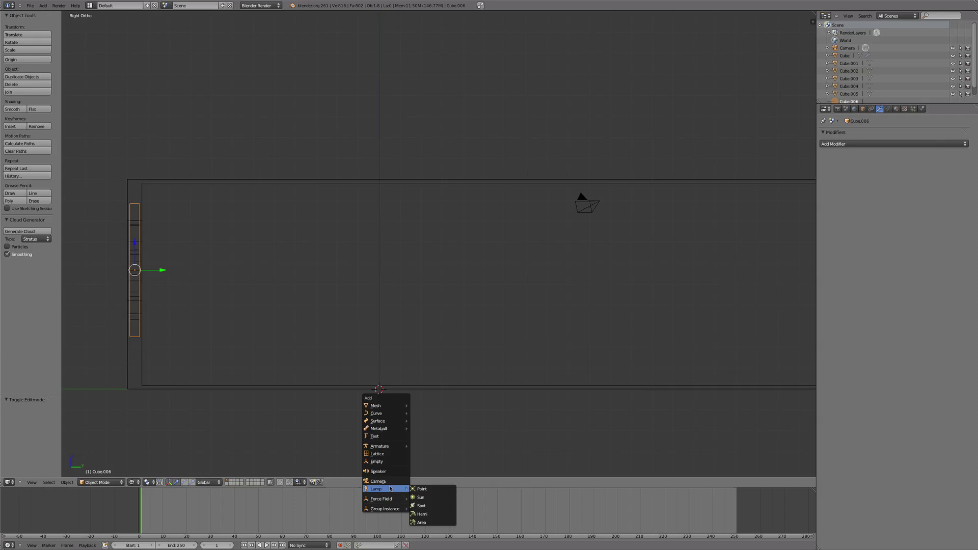
left_click(438, 507)
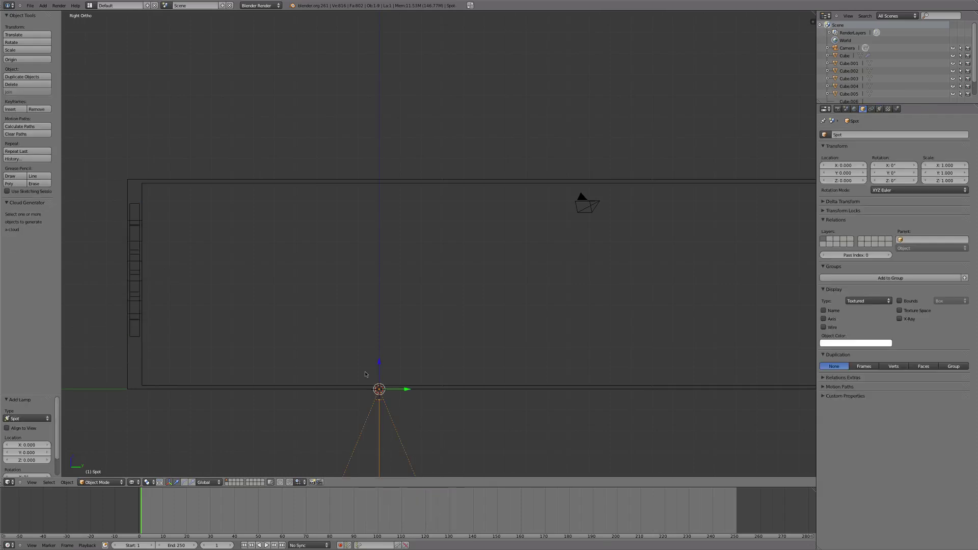
scroll(365, 374, "down", 3)
key("g")
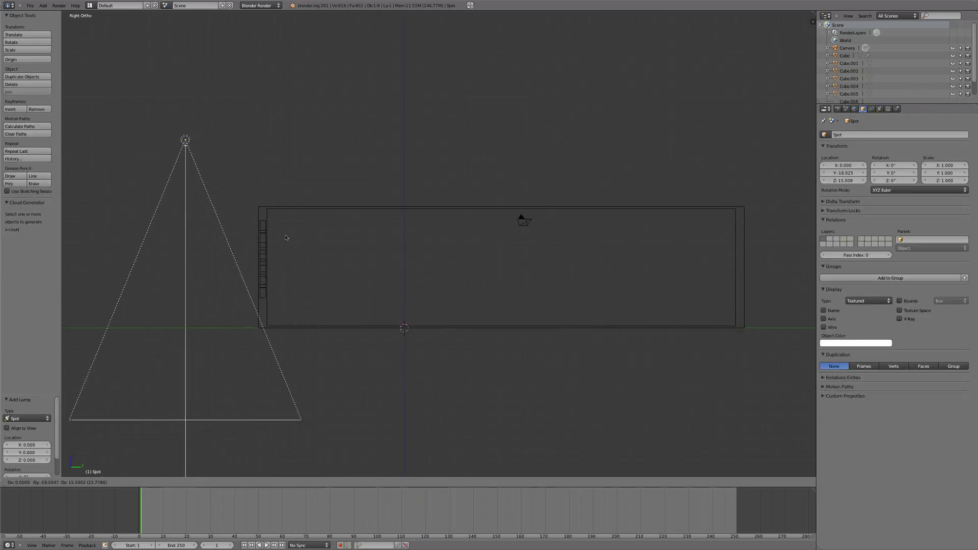
left_click(285, 238)
Step: Tilt the spot lamp about 60° toward the wall
key("r")
key("x")
key("x")
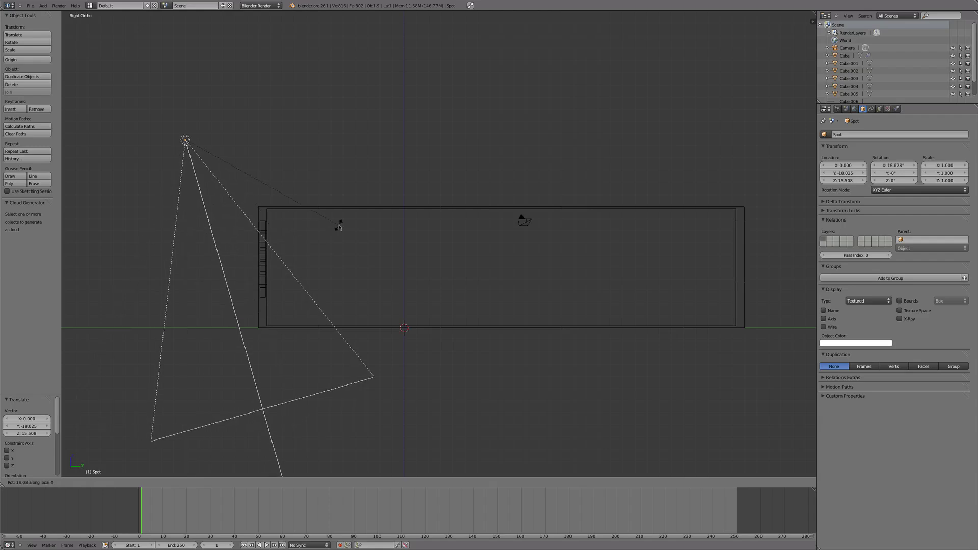
left_click(355, 121)
key("r")
left_click(326, 153)
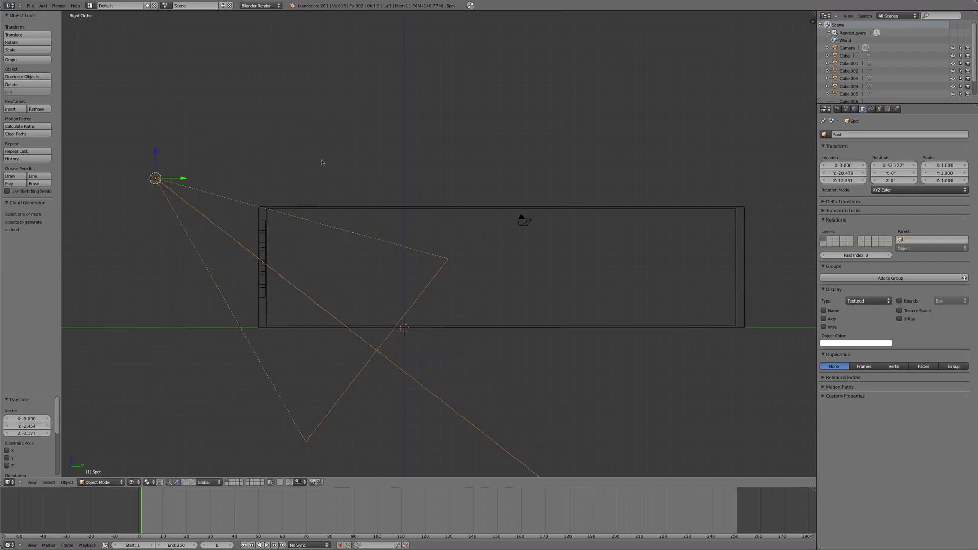
key("r")
key("Escape")
Step: Nudge the spot lamp slightly lower and scale it up to 2.094
key("g")
left_click(362, 131)
key("g")
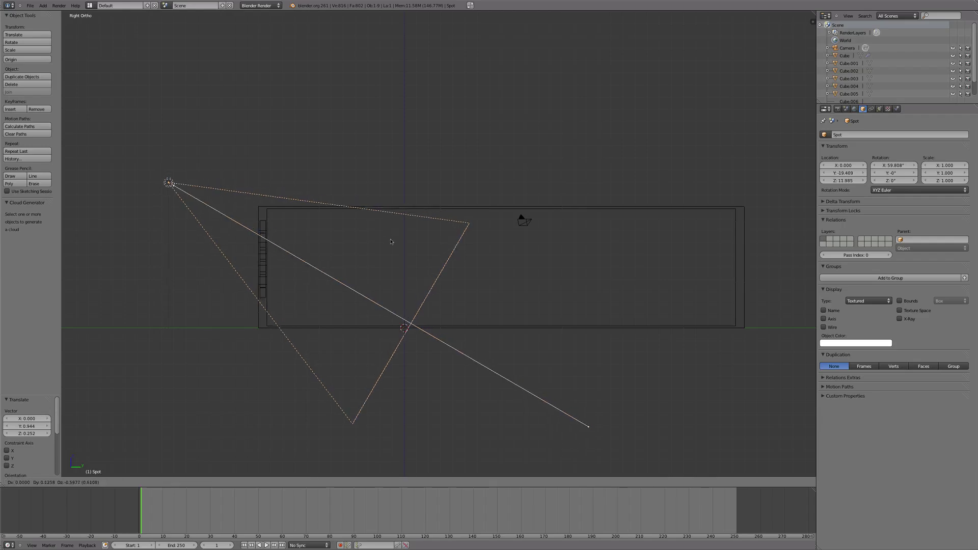
left_click(394, 240)
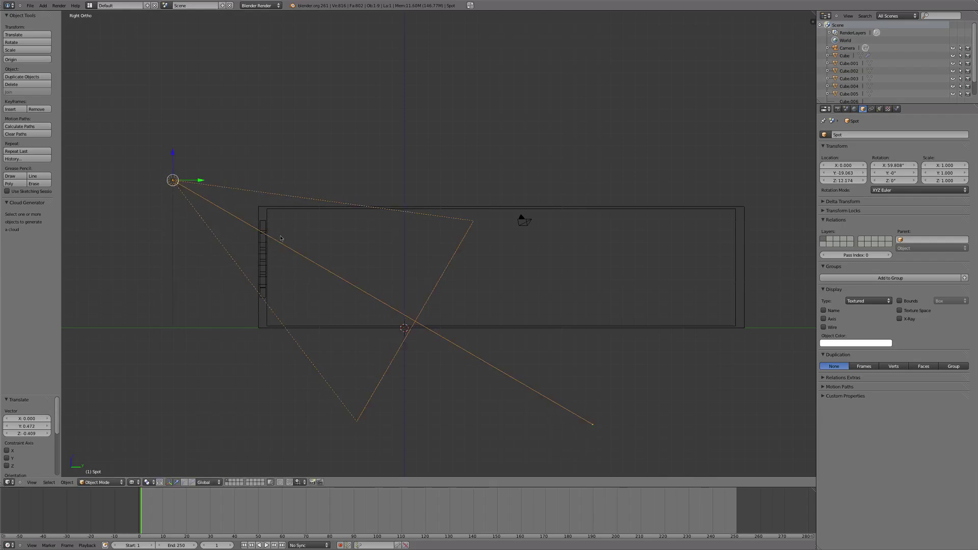
key("s")
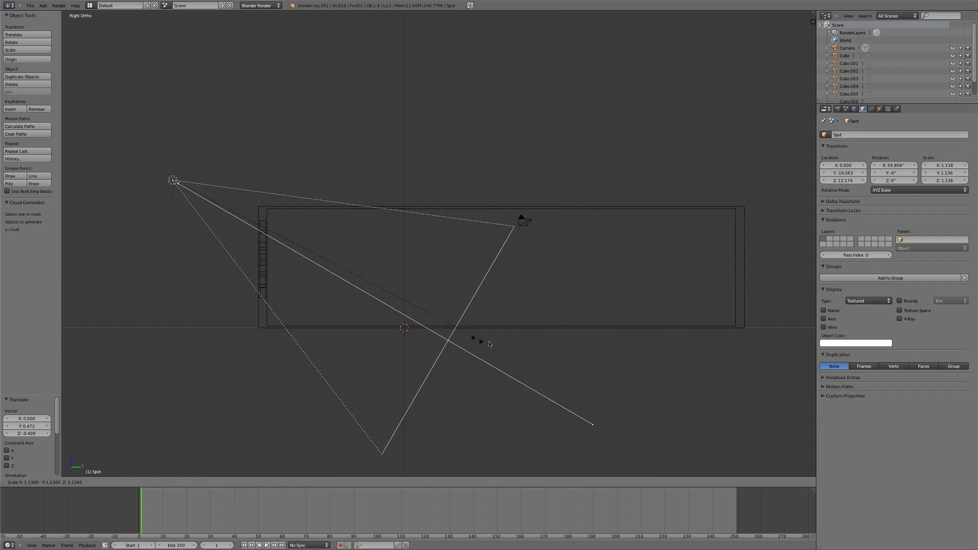
left_click(727, 356)
key("s")
left_click(779, 360)
Step: Centre the lamp above the window in front view, then check it through the camera in solid shading
key("KP_1")
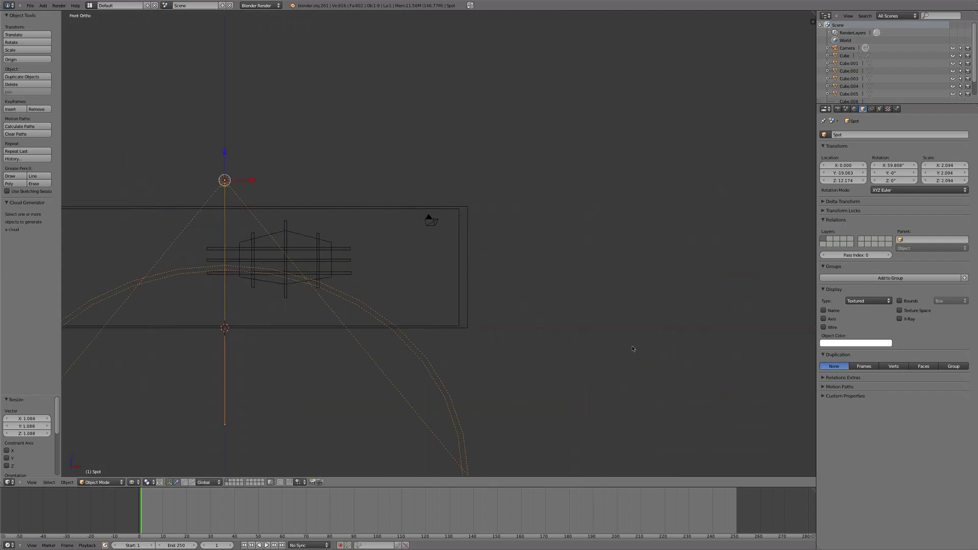
key("g")
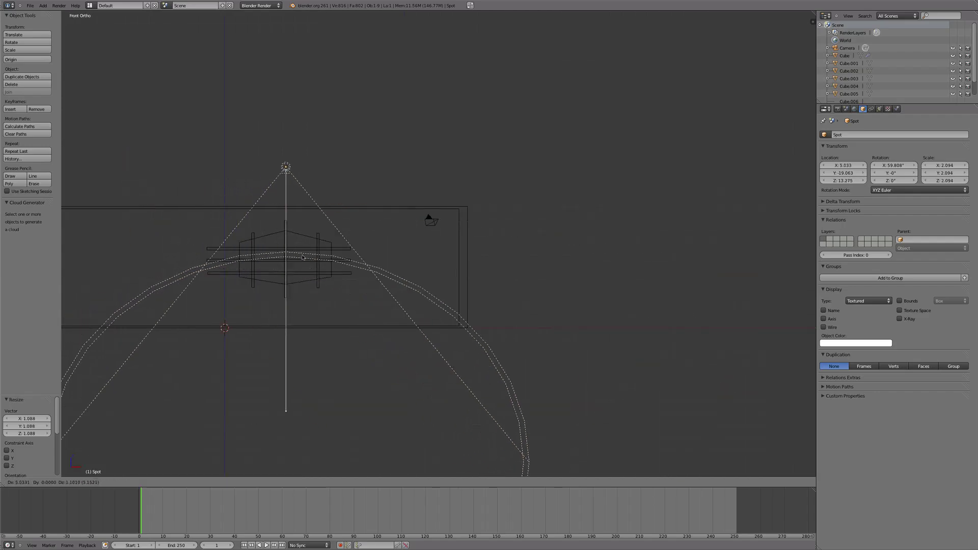
left_click(296, 263)
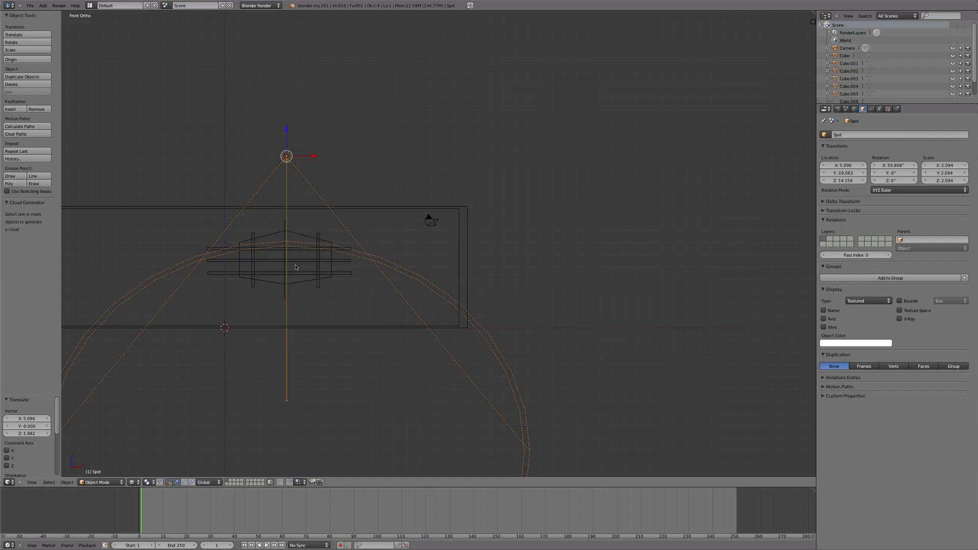
key("KP_0")
key("z")
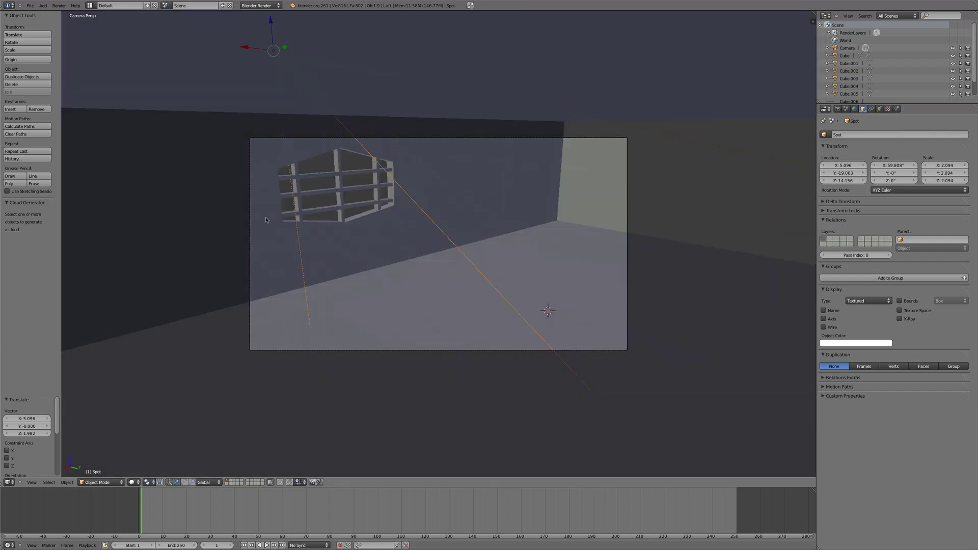
Step: Turn on Show Cone for the spot lamp and shift the lamp sideways along X
left_click(880, 109)
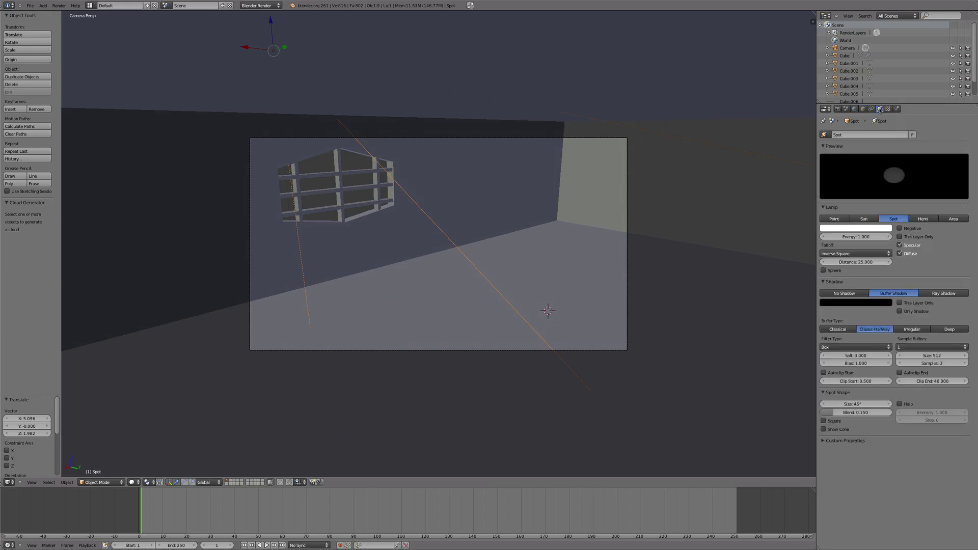
left_click(824, 431)
key("g")
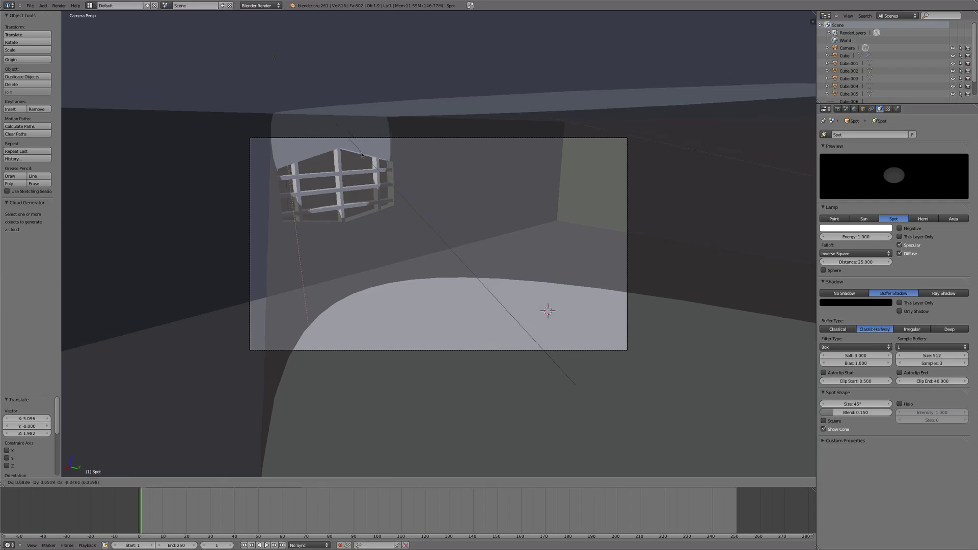
key("x")
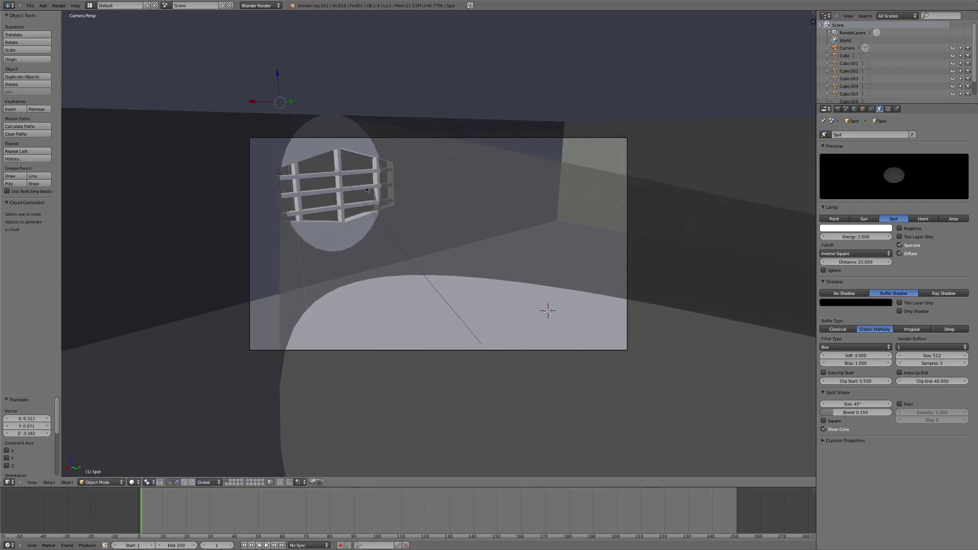
left_click(368, 185)
key("g")
left_click(379, 188)
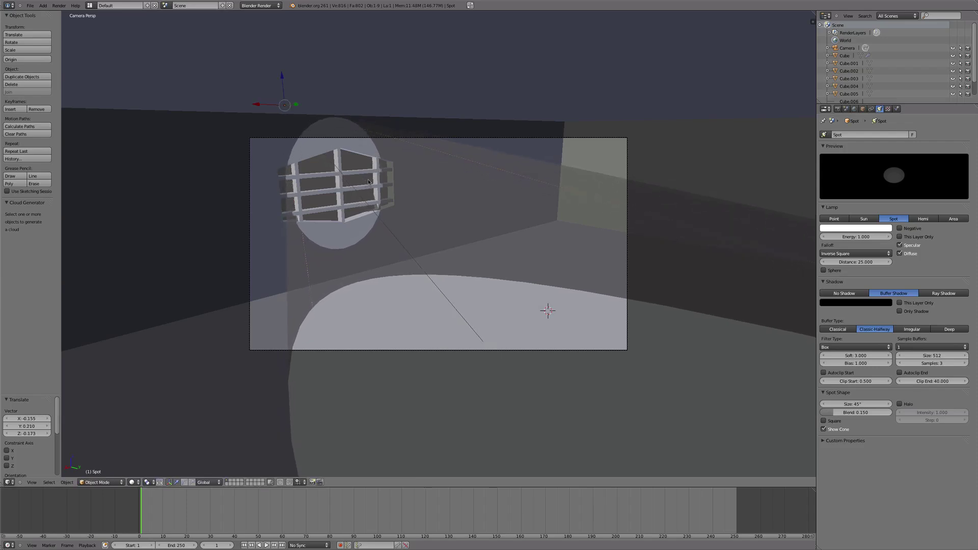
Step: Raise the lamp in front and side views until its light circle frames the window
key("g")
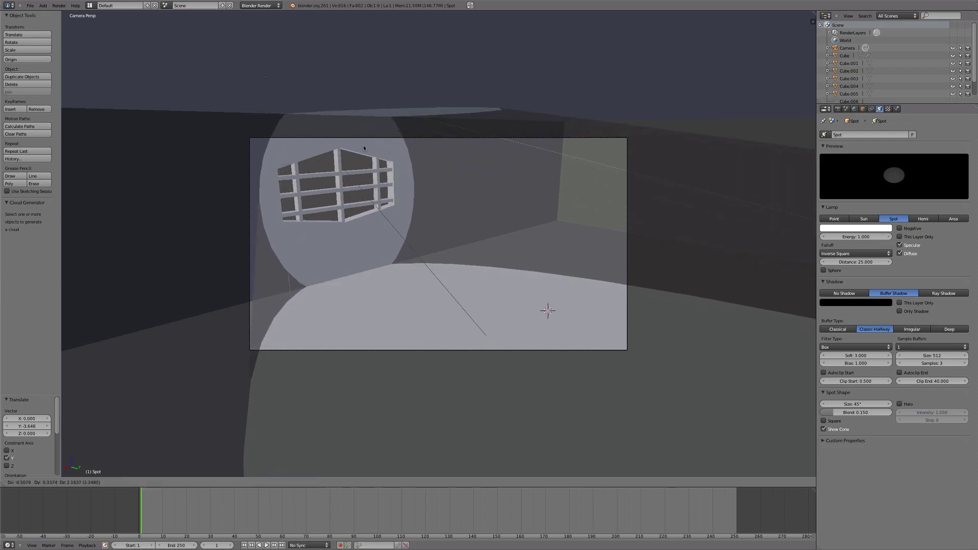
left_click(365, 145)
key("KP_1")
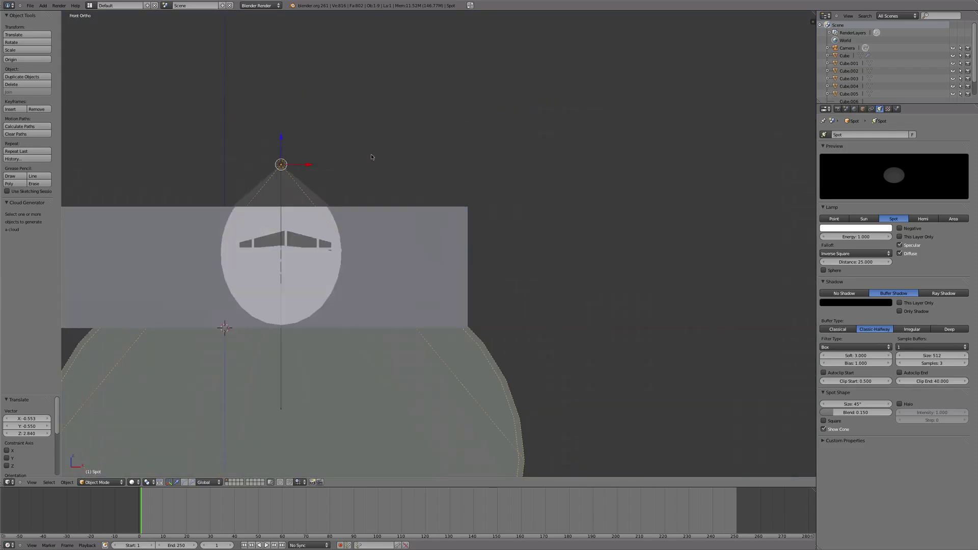
key("KP_3")
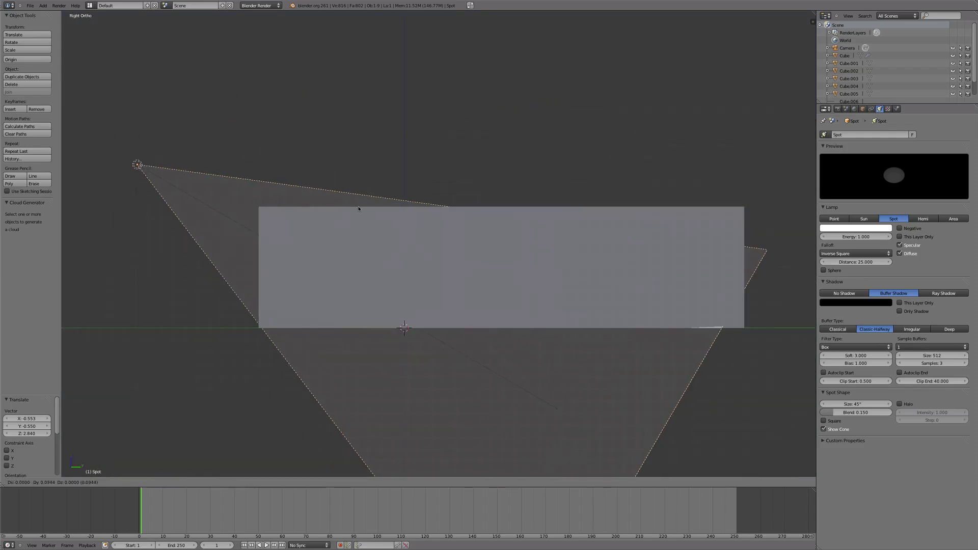
key("g")
left_click(366, 196)
key("KP_0")
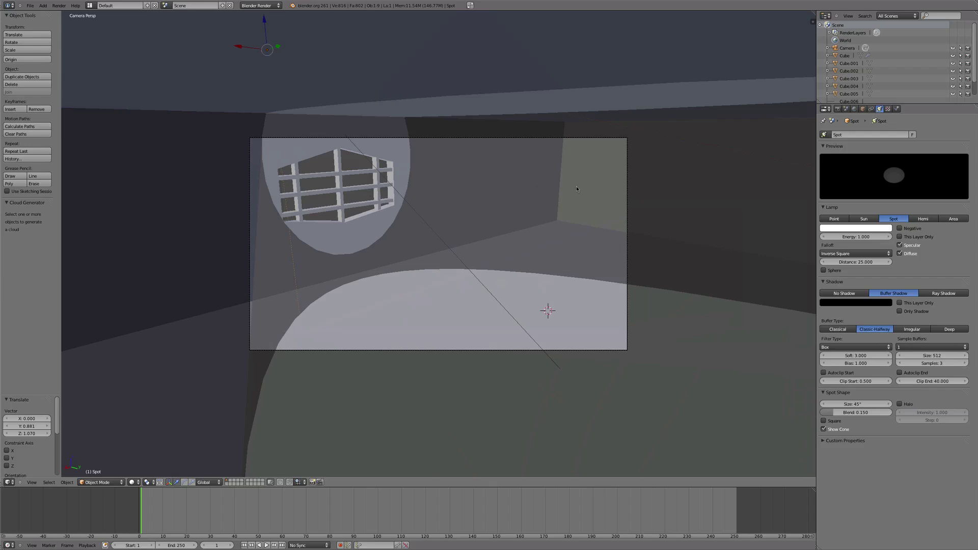
Step: Enable the spot lamp's Halo with Step set to 12
left_click(900, 404)
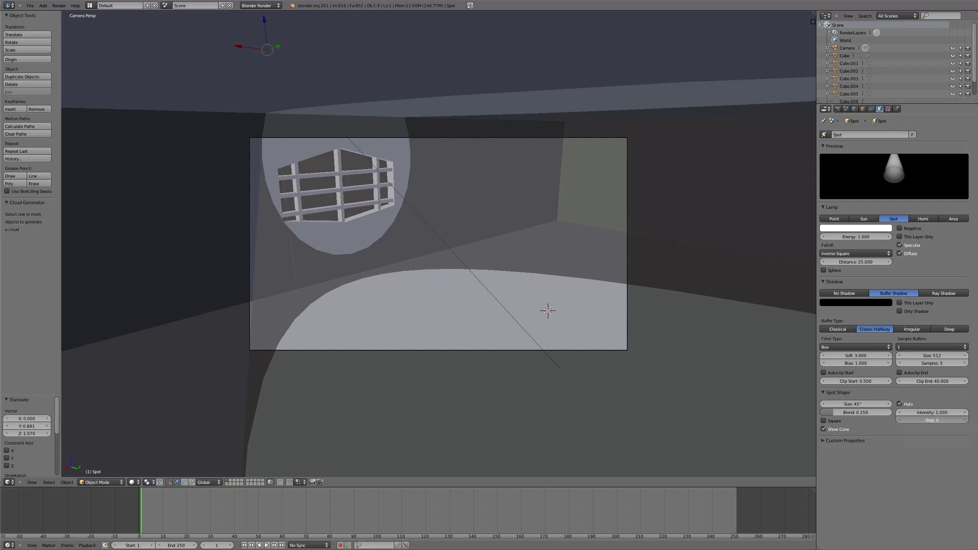
key("Return")
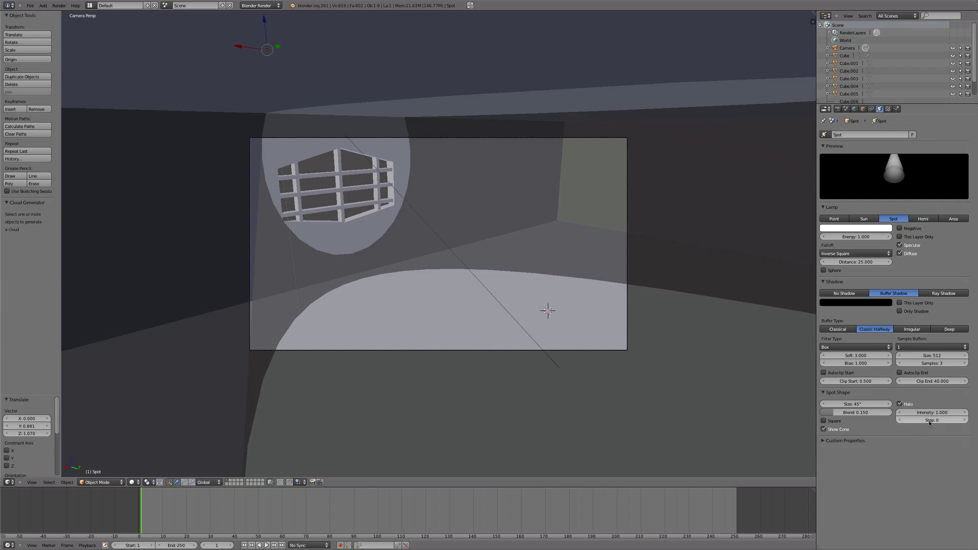
left_click_drag(938, 422, 930, 407)
Step: Set buffer shadow Samples to 16 and Sample Buffers to 9
left_click(915, 365)
type("16")
key("Return")
left_click(922, 346)
left_click(914, 325)
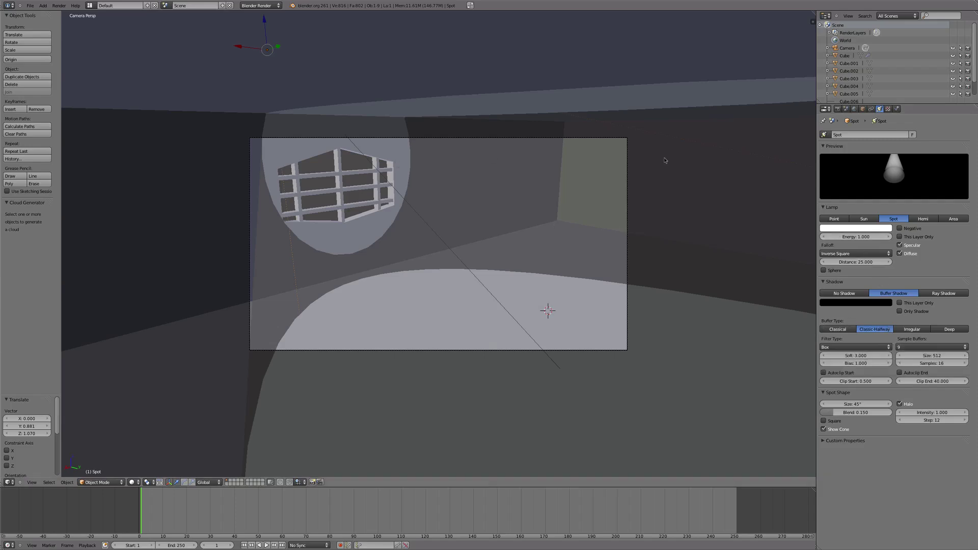
Step: Tint the lamp light pale yellow and render a test image
left_click(855, 229)
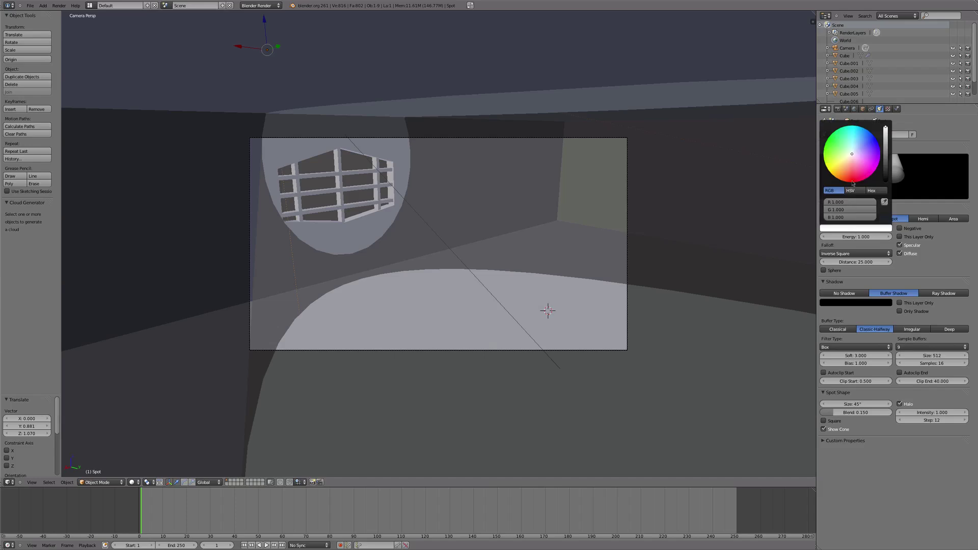
left_click(852, 153)
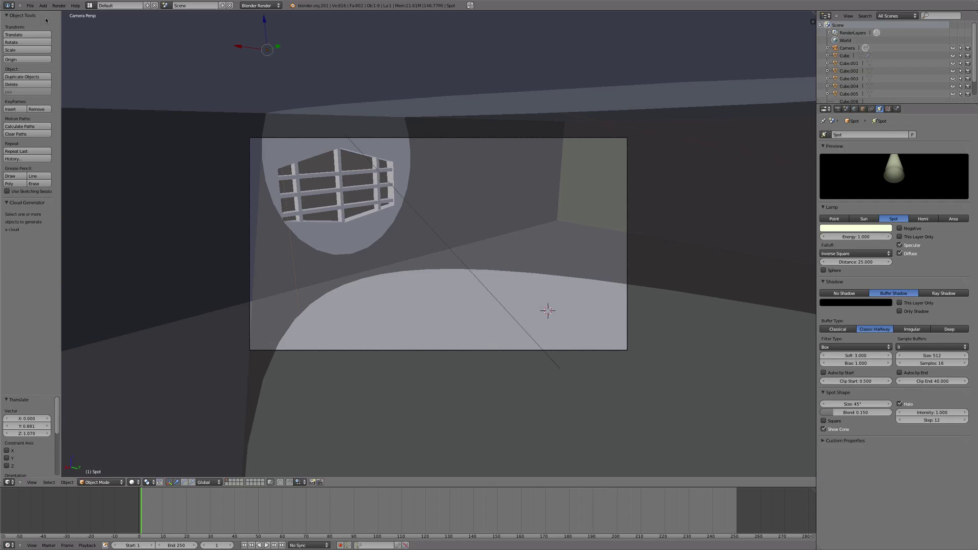
left_click(60, 5)
left_click(67, 13)
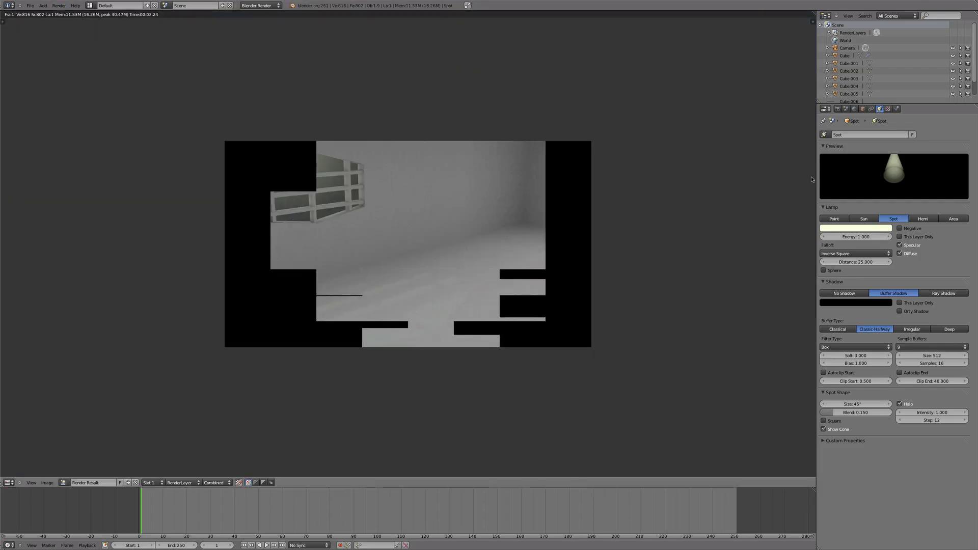
key("Escape")
Step: Turn off Ambient Occlusion in the World settings and render again
left_click(854, 109)
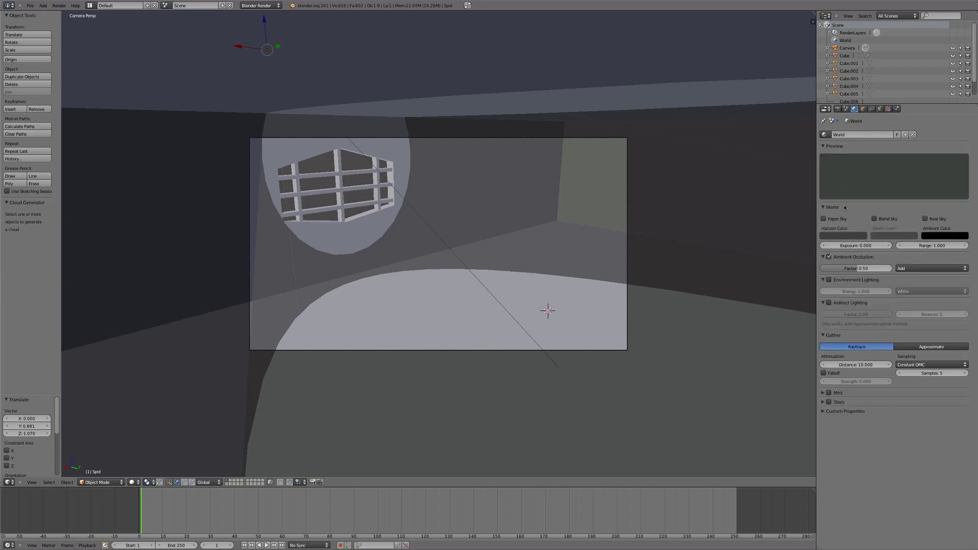
left_click(829, 257)
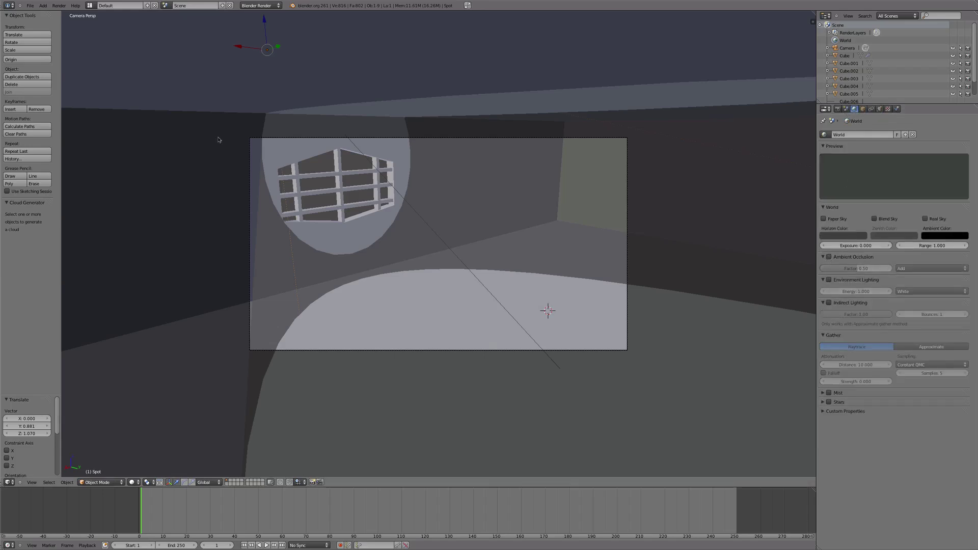
left_click(59, 5)
left_click(77, 12)
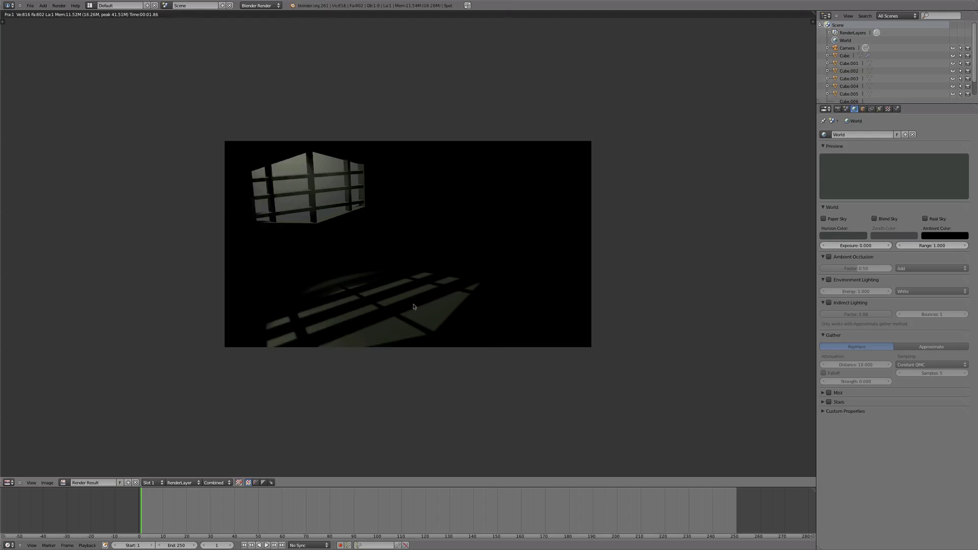
key("Escape")
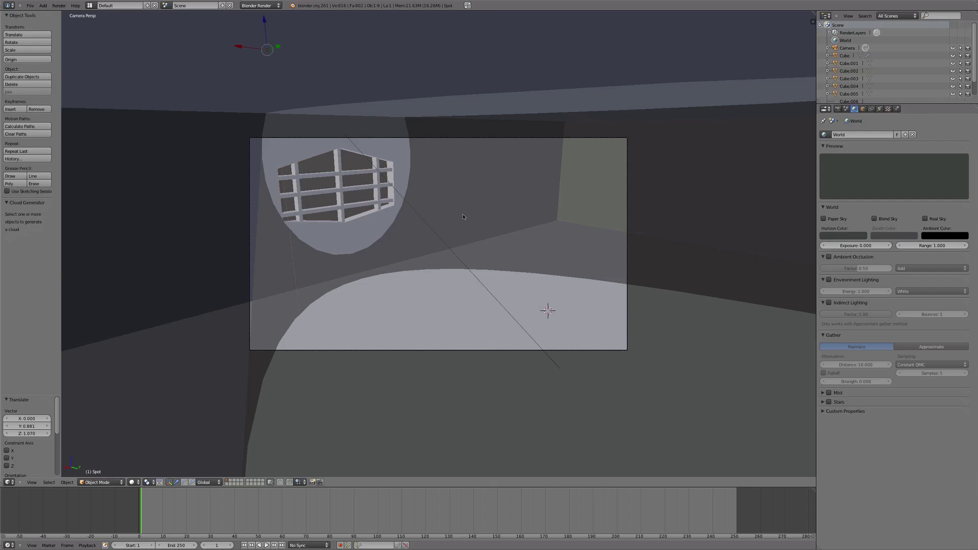
Step: Increase the spot lamp Distance to 36.810 and render the halo light rays
left_click(880, 109)
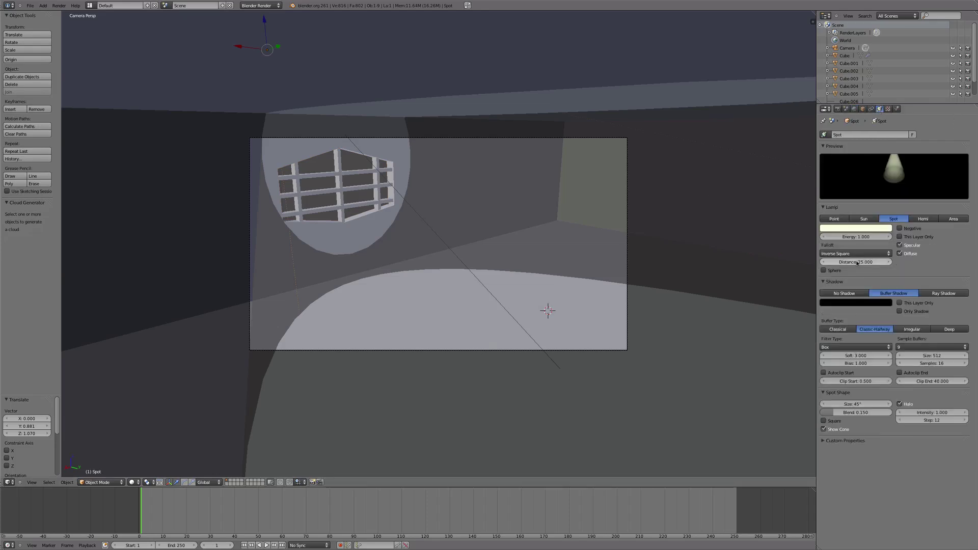
left_click_drag(849, 264, 900, 263)
left_click(59, 5)
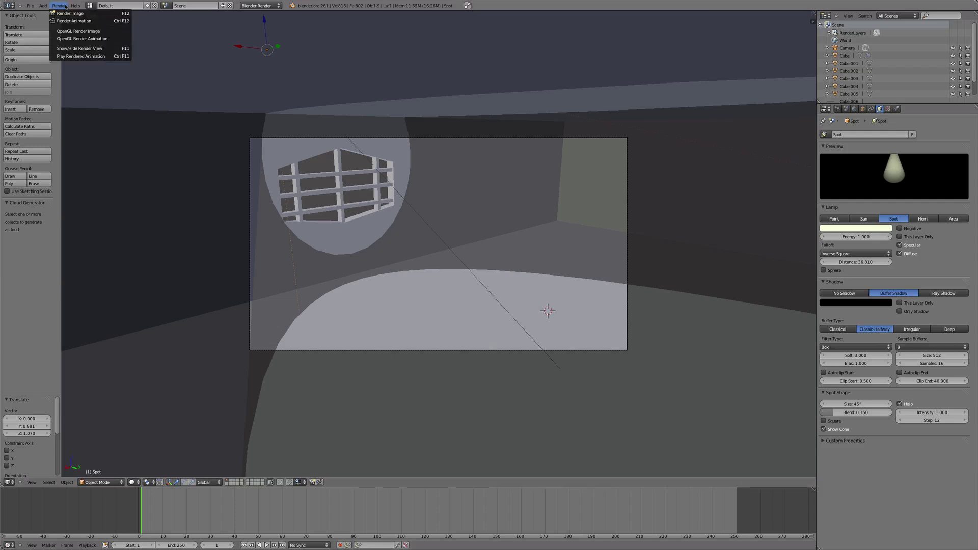
left_click(77, 13)
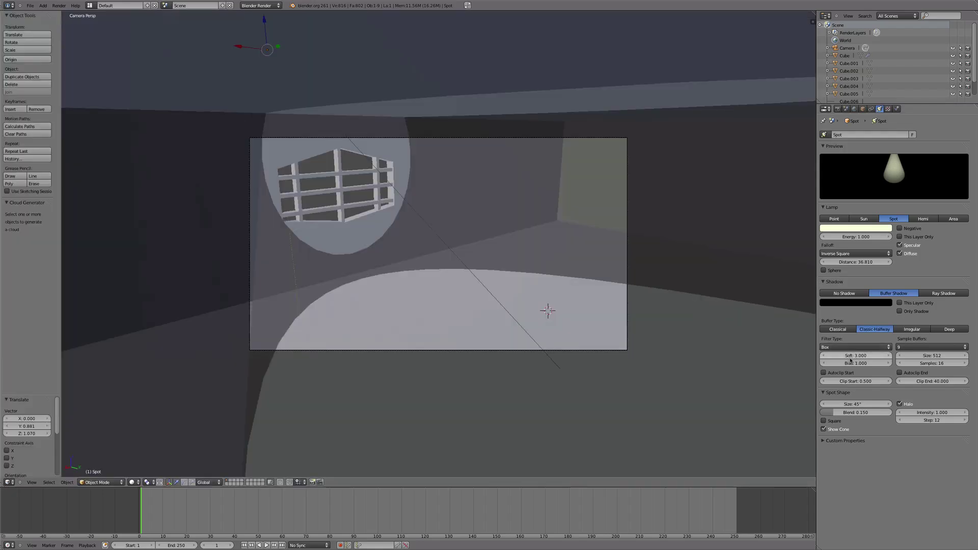
Step: Raise the spot lamp's Buffer Shadow Soft value to 8.100
left_click_drag(851, 356, 854, 356)
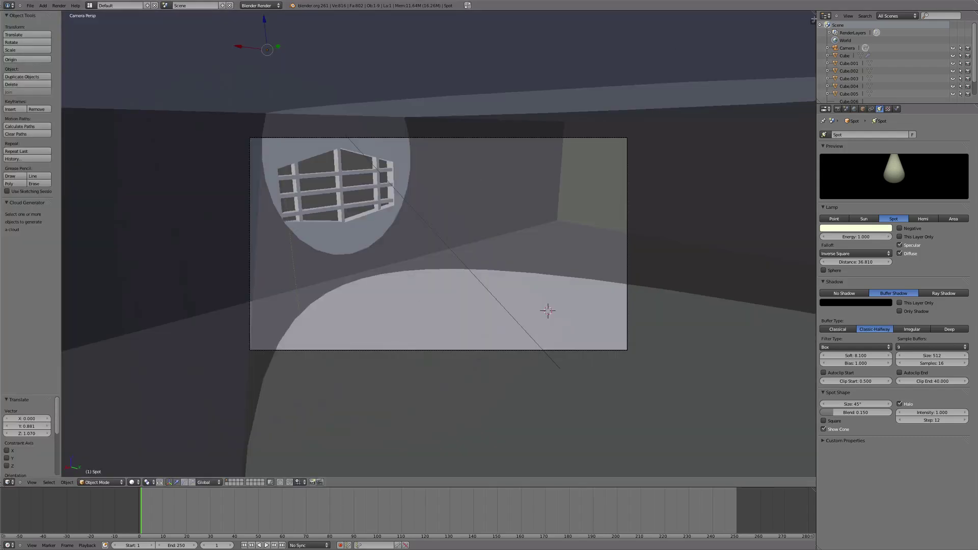
Step: Split the viewport and make the top area a Compositing node editor with Use Nodes on
left_click_drag(813, 21, 791, 264)
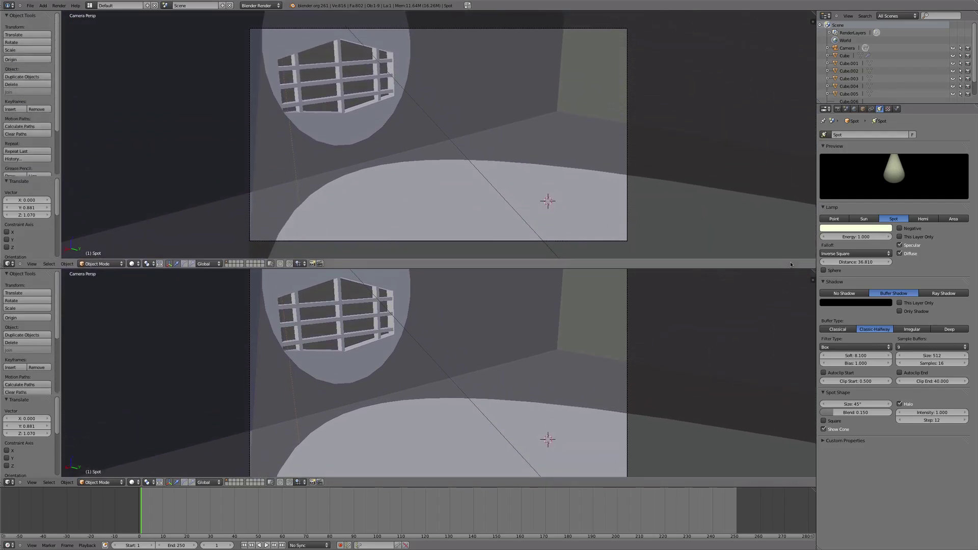
left_click(8, 264)
left_click(9, 264)
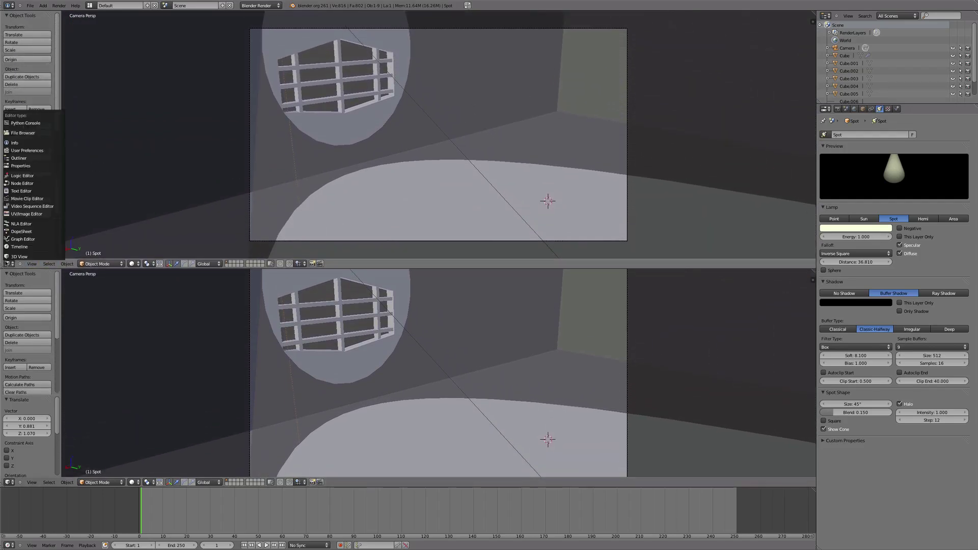
left_click(31, 187)
left_click(106, 264)
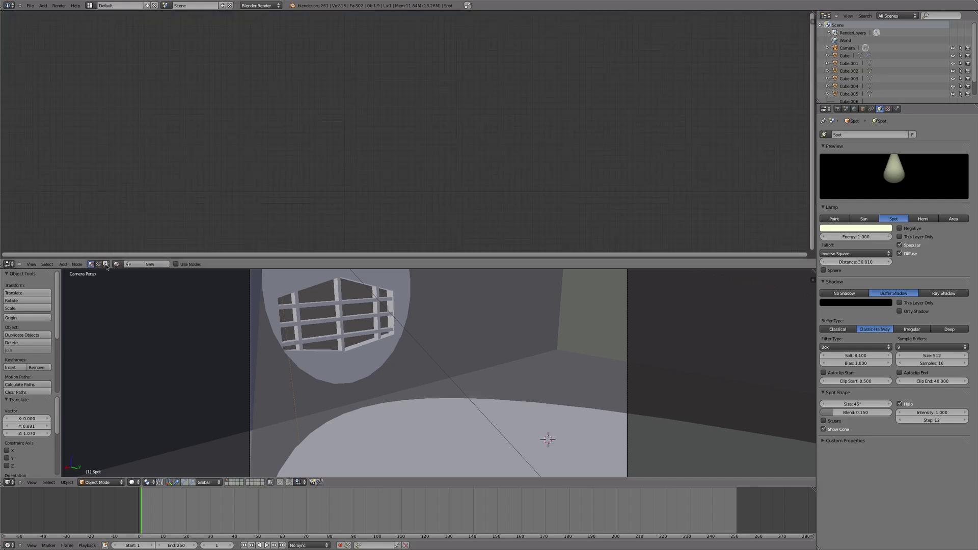
left_click(116, 264)
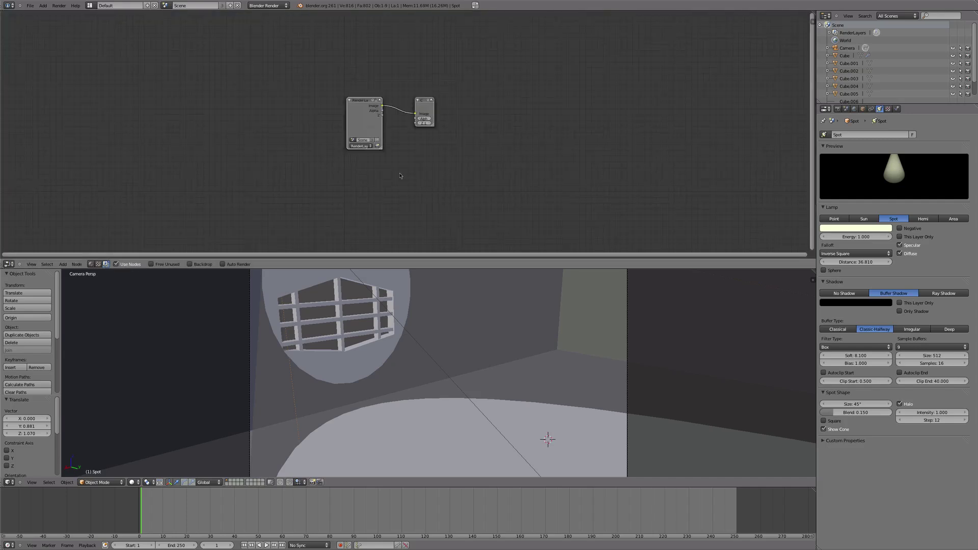
scroll(400, 175, "up", 6)
left_click_drag(440, 29, 665, 80)
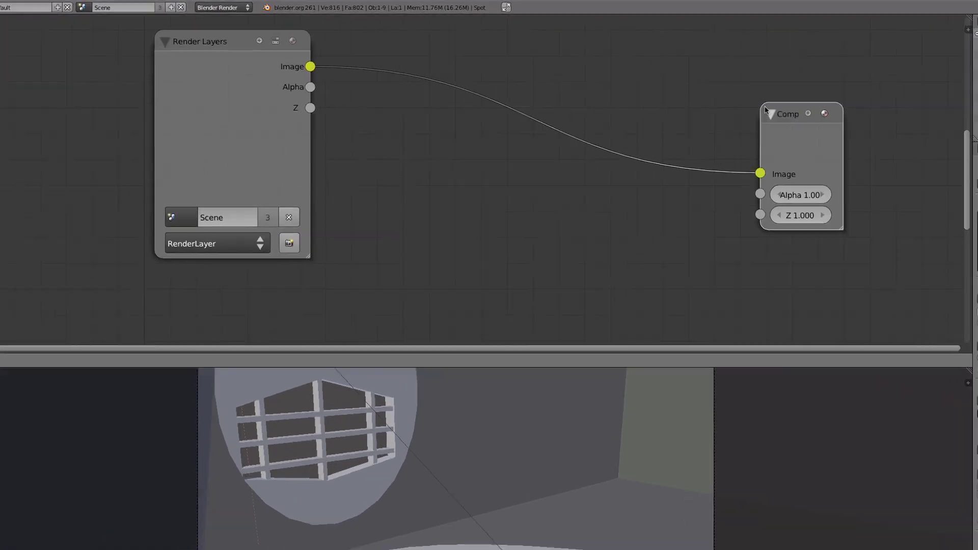
middle_click_drag(464, 143, 405, 176)
Step: Insert a Glare node between Render Layers and Composite
key("shift+a")
mouse_move(403, 171)
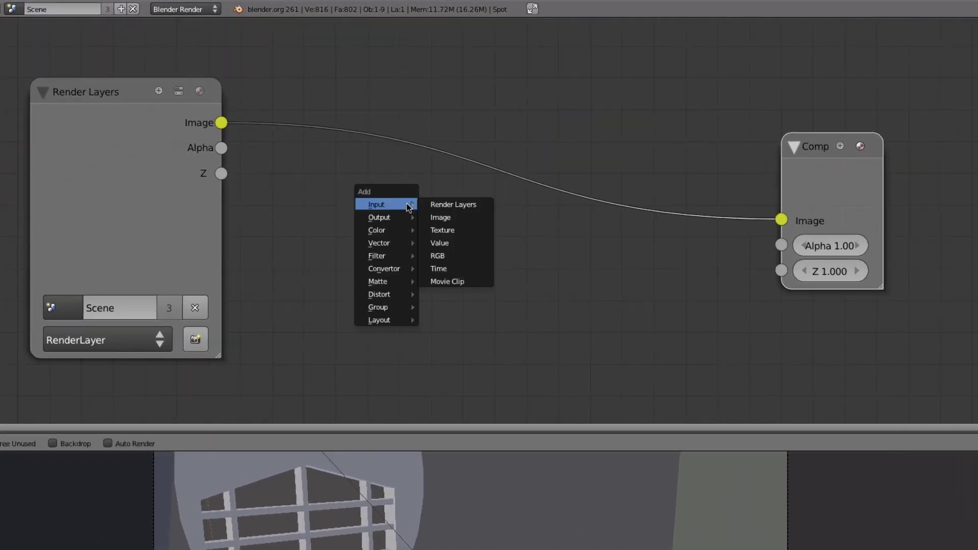
mouse_move(385, 255)
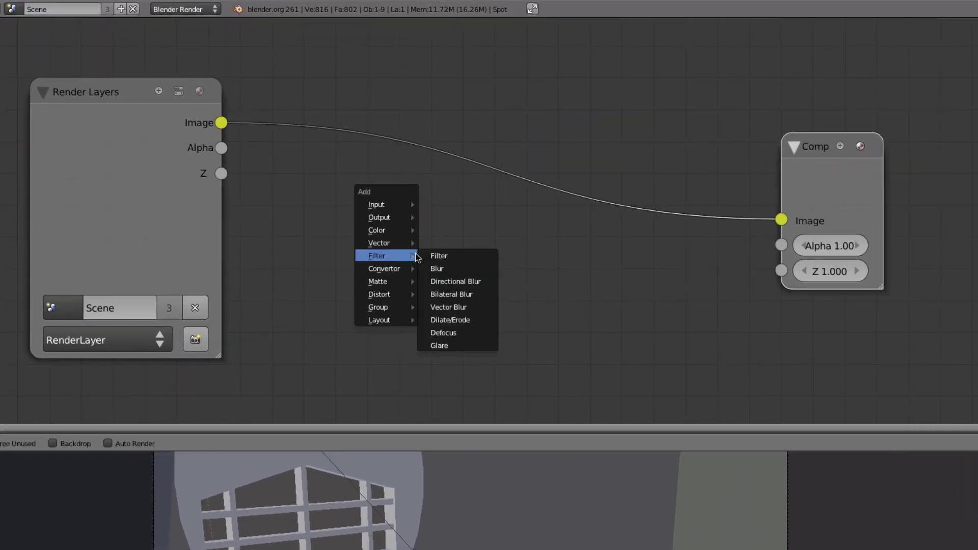
left_click(441, 346)
left_click_drag(517, 284, 463, 32)
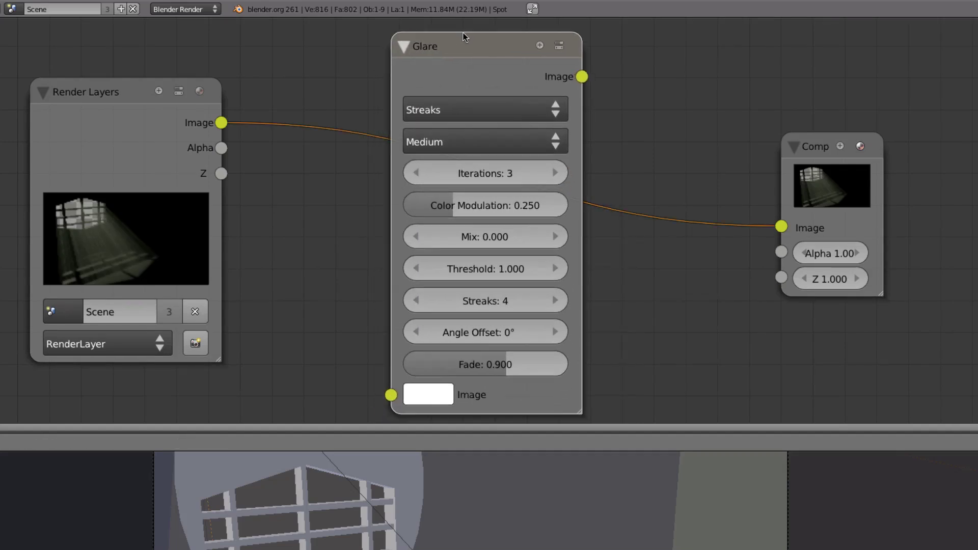
left_click(465, 36)
key("Home")
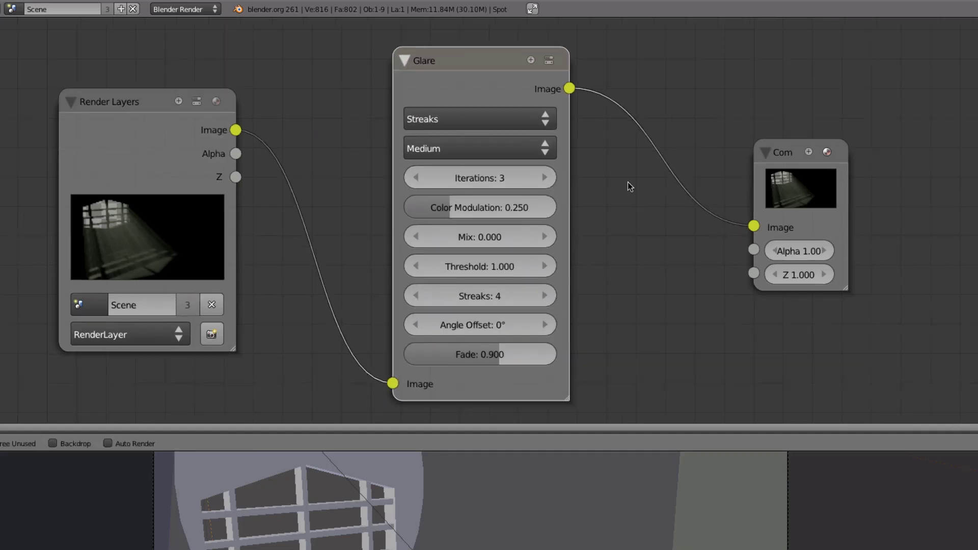
Step: Set the Glare node to Fog Glow, High quality, Threshold 0 and Mix 0.6
left_click(459, 120)
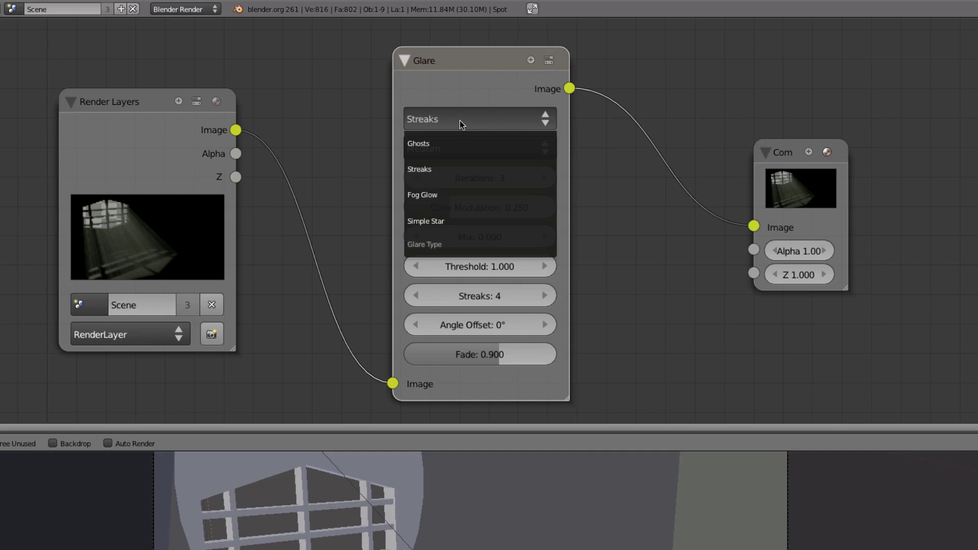
left_click(445, 196)
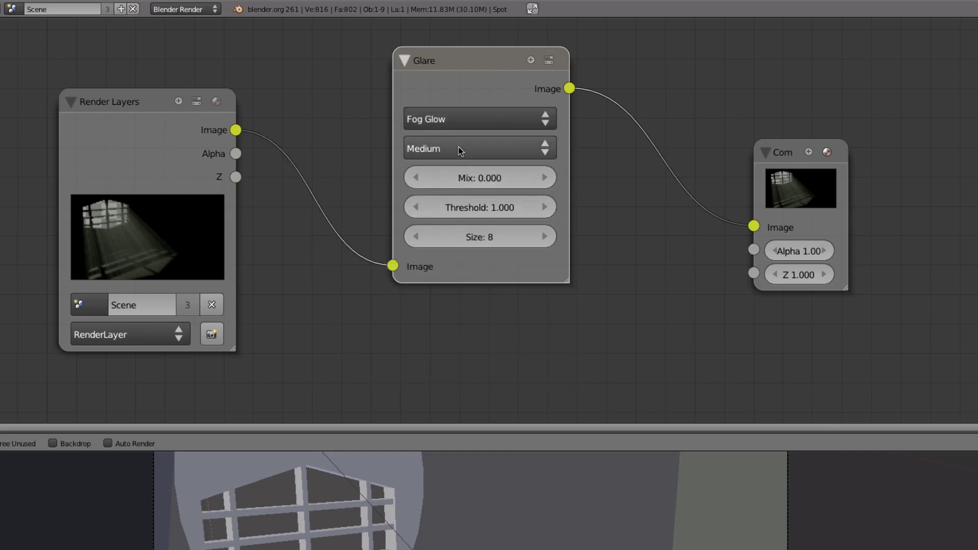
left_click(459, 147)
left_click(424, 124)
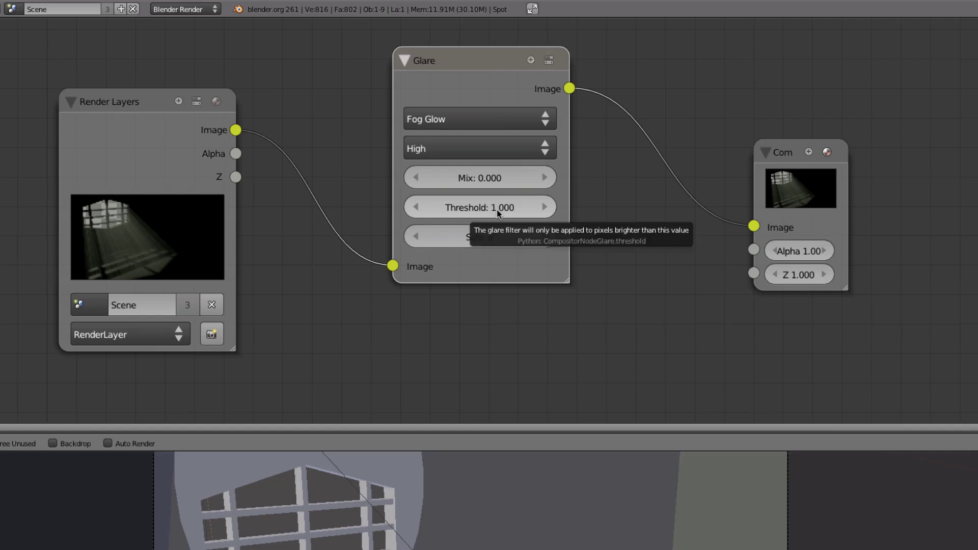
left_click_drag(487, 216, 504, 236)
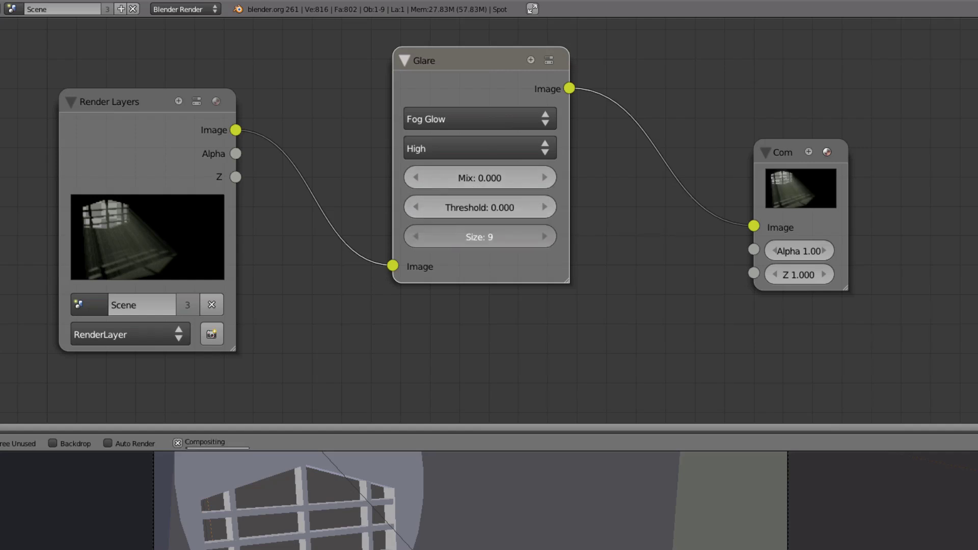
left_click(485, 177)
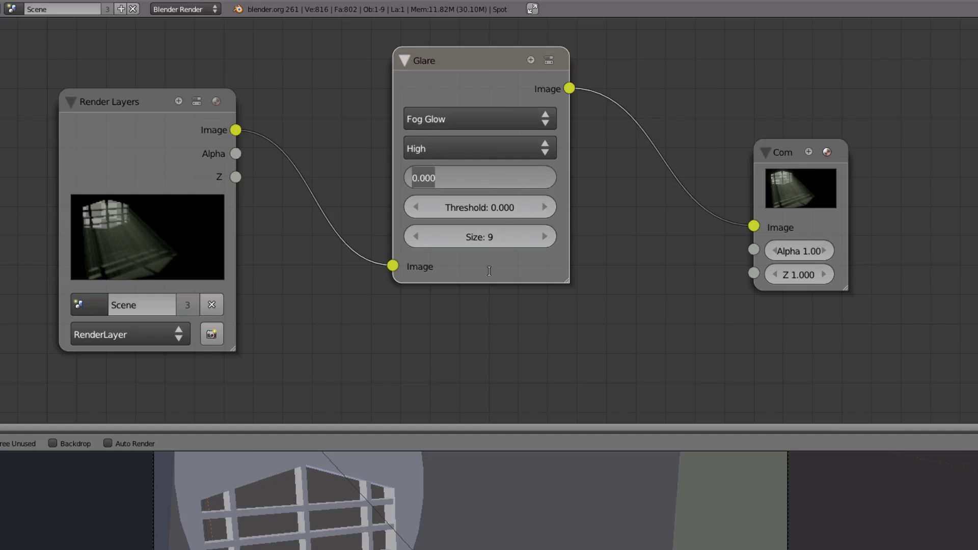
type("0.6")
key("Return")
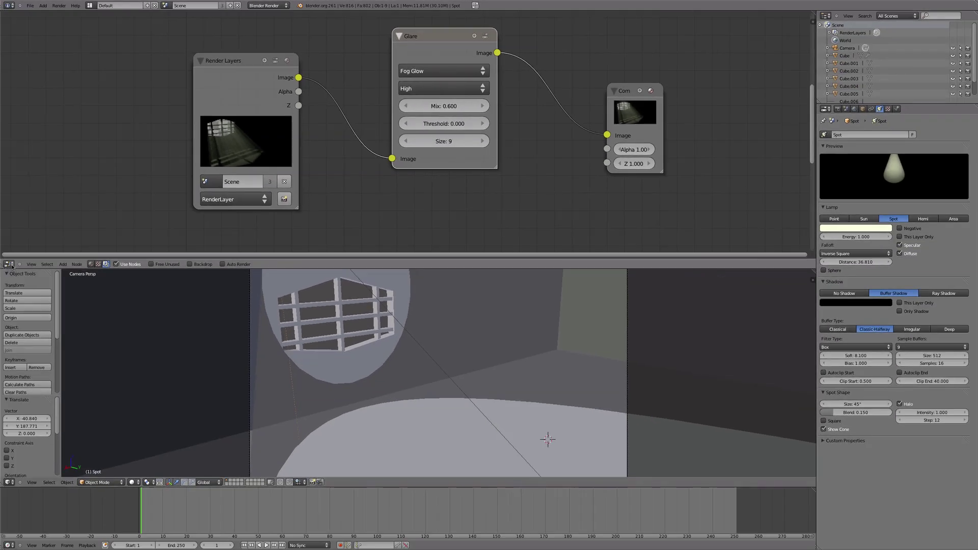
Step: Make the top area a Video Sequence Editor and add a Scene strip starting at frame 1
left_click(10, 263)
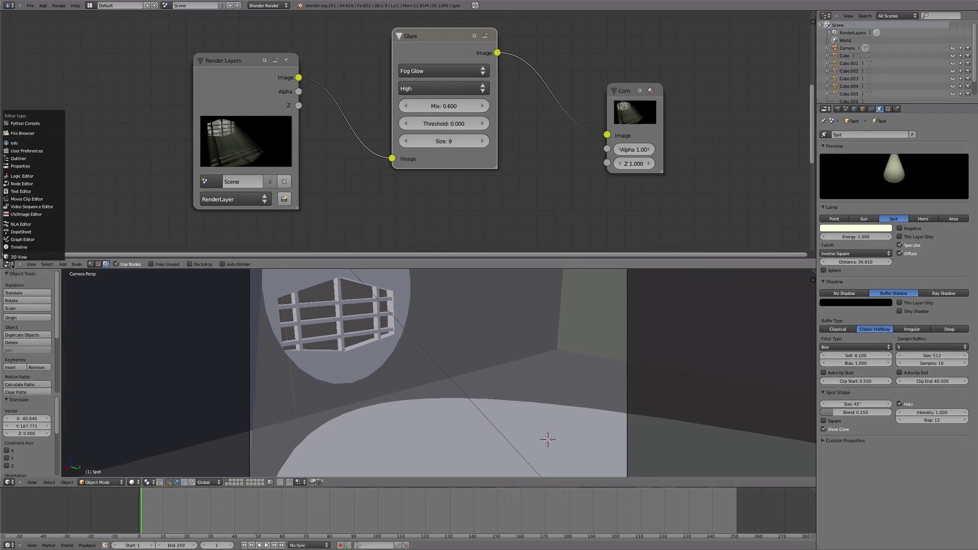
left_click(24, 207)
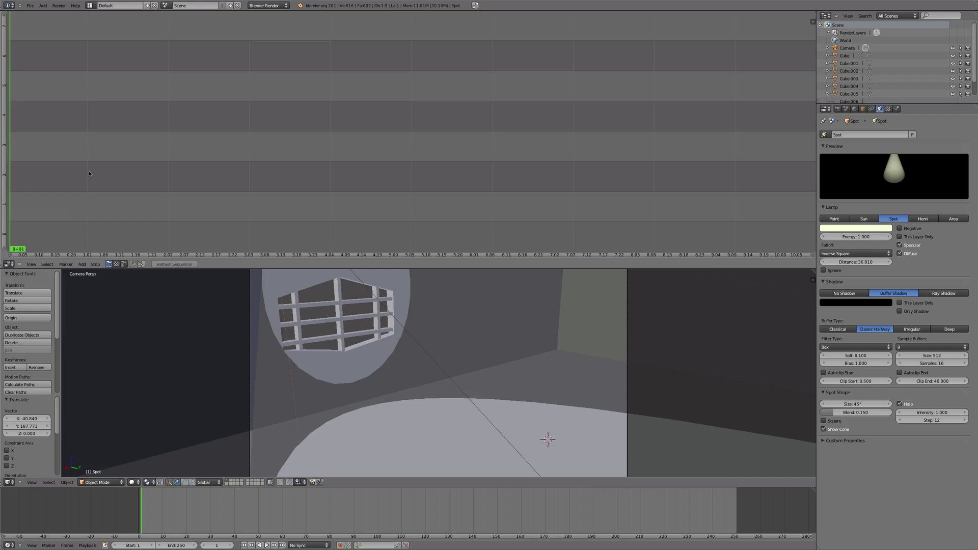
key("shift+a")
left_click(108, 174)
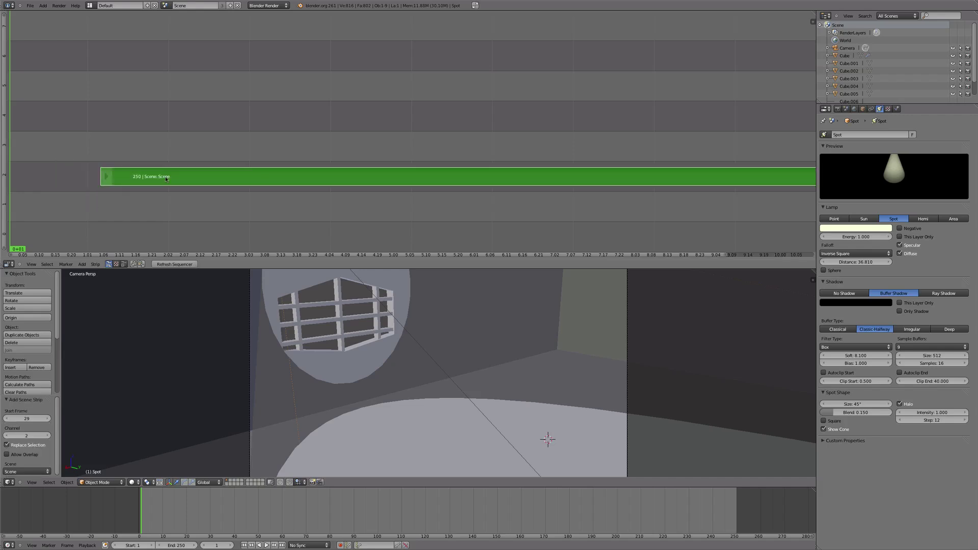
left_click(75, 176)
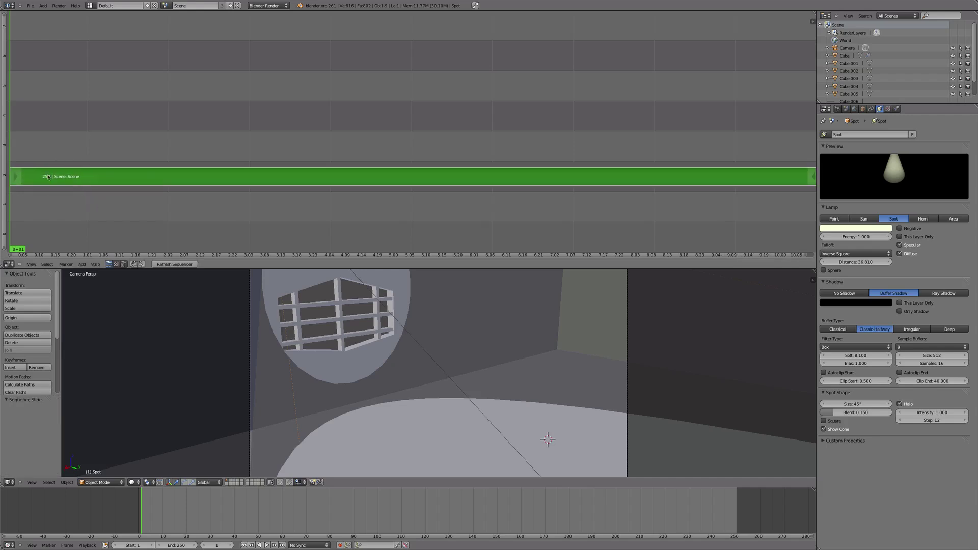
Step: Add a Glow effect strip with Quality 5 and Blur Distance 6.300
key("shift+a")
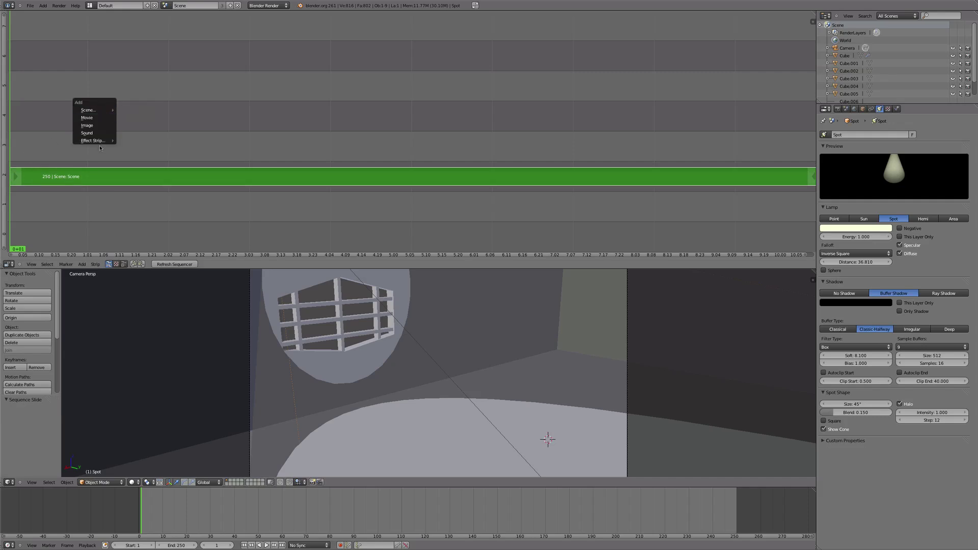
mouse_move(113, 140)
left_click(134, 217)
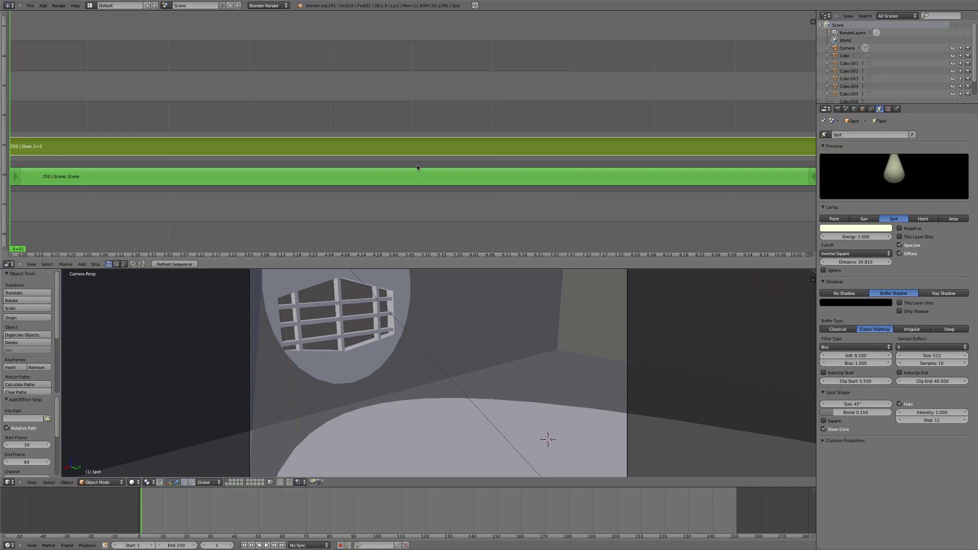
key("n")
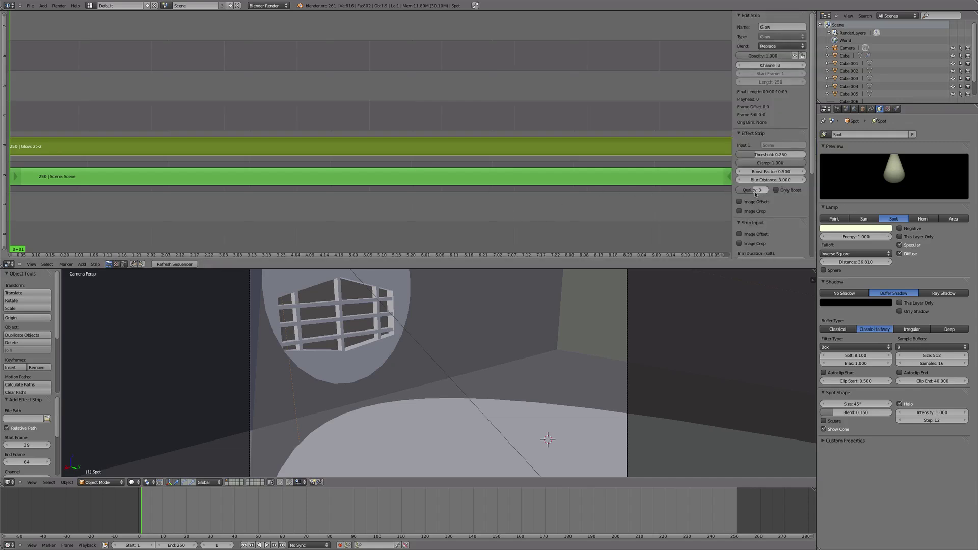
mouse_move(751, 190)
left_mouse_down()
mouse_move(764, 190)
mouse_move(759, 182)
left_mouse_up()
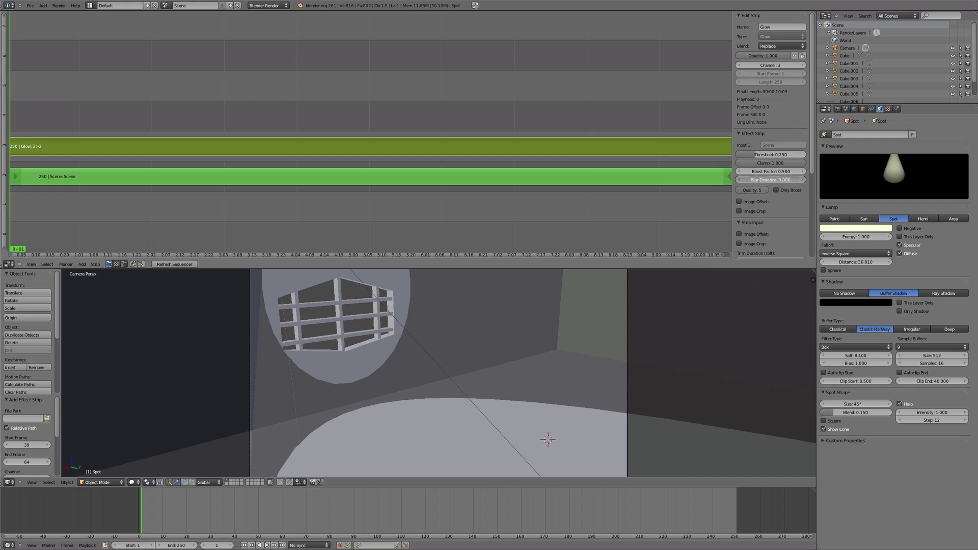
left_click_drag(759, 181, 759, 181)
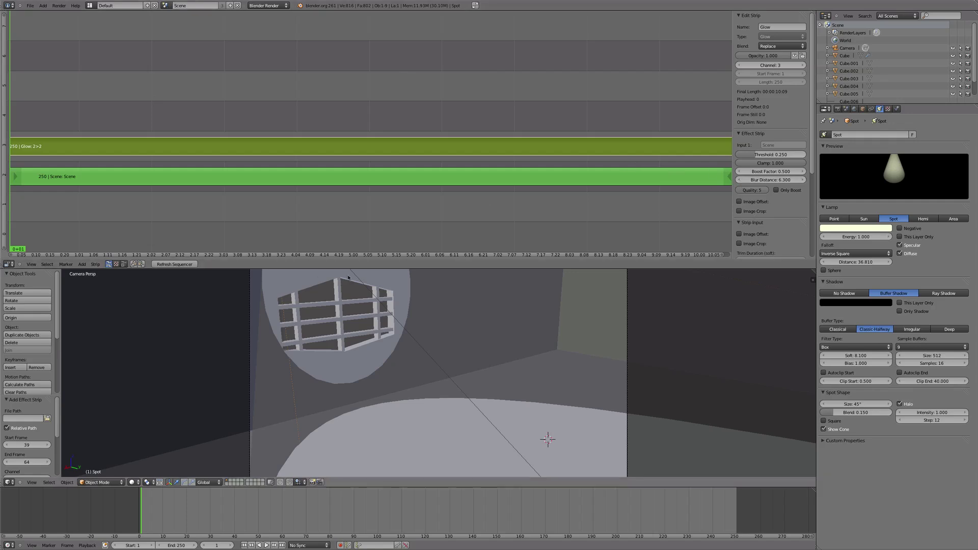
left_click_drag(347, 268, 335, 91)
Step: Render the final image of the glowing light shafts through the window grille
left_click(59, 6)
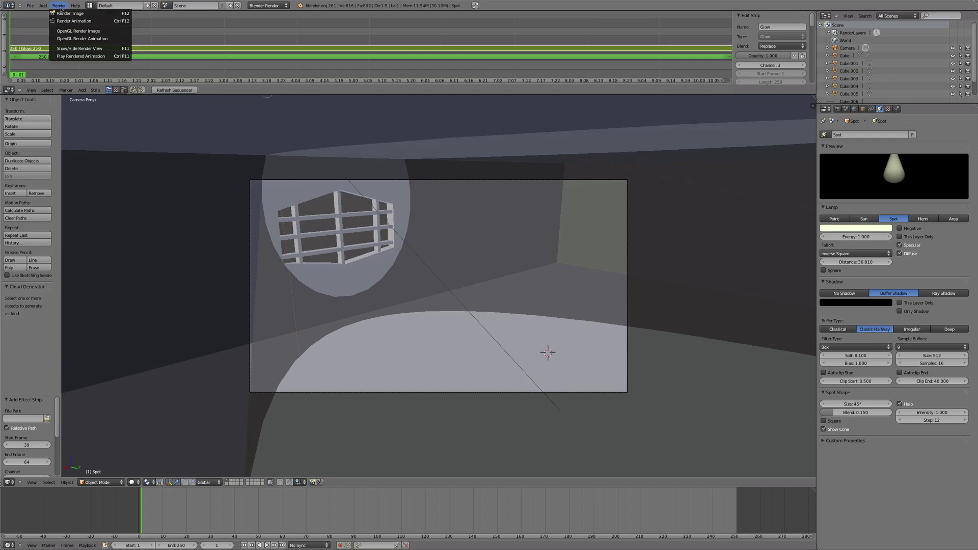
left_click(70, 13)
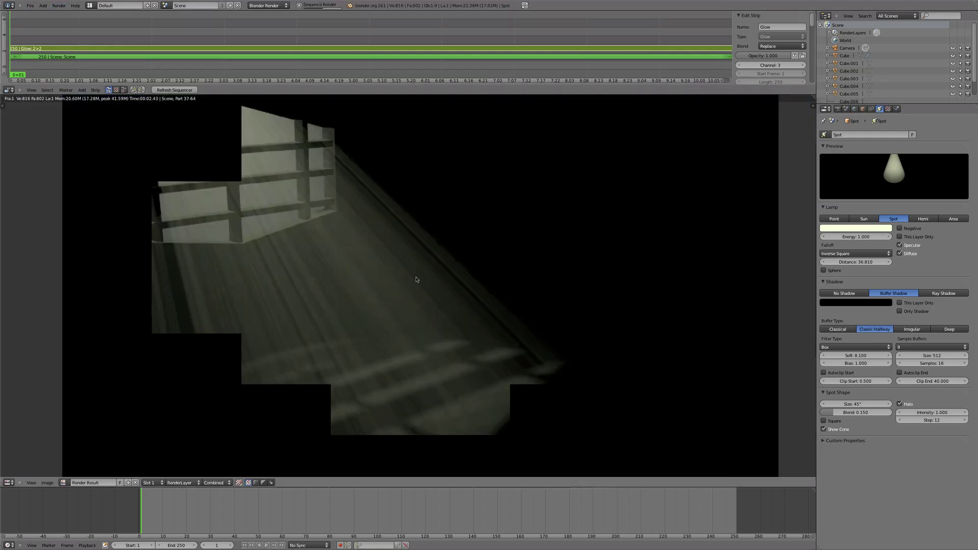